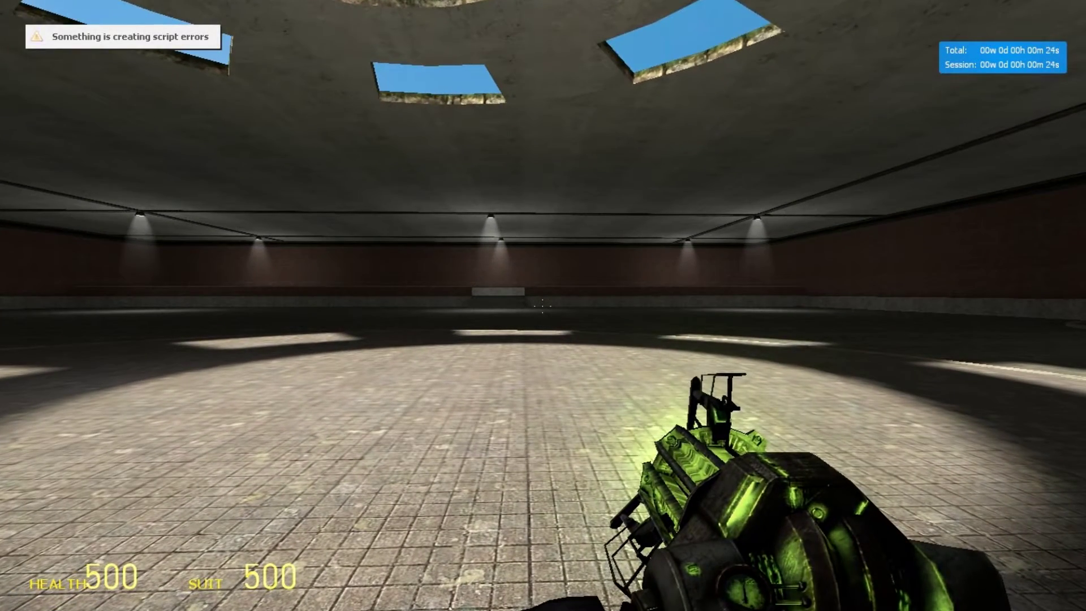
- Spawn the rect_48x144x3 plate from the SProps Plates props, undoing an unwanted prop
key(s)
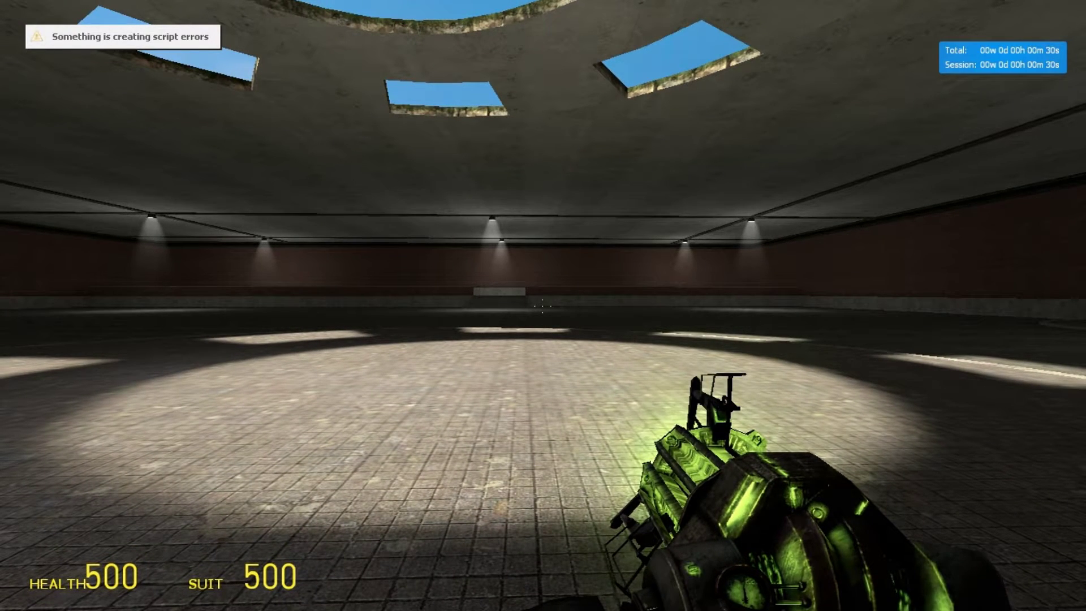
key(q)
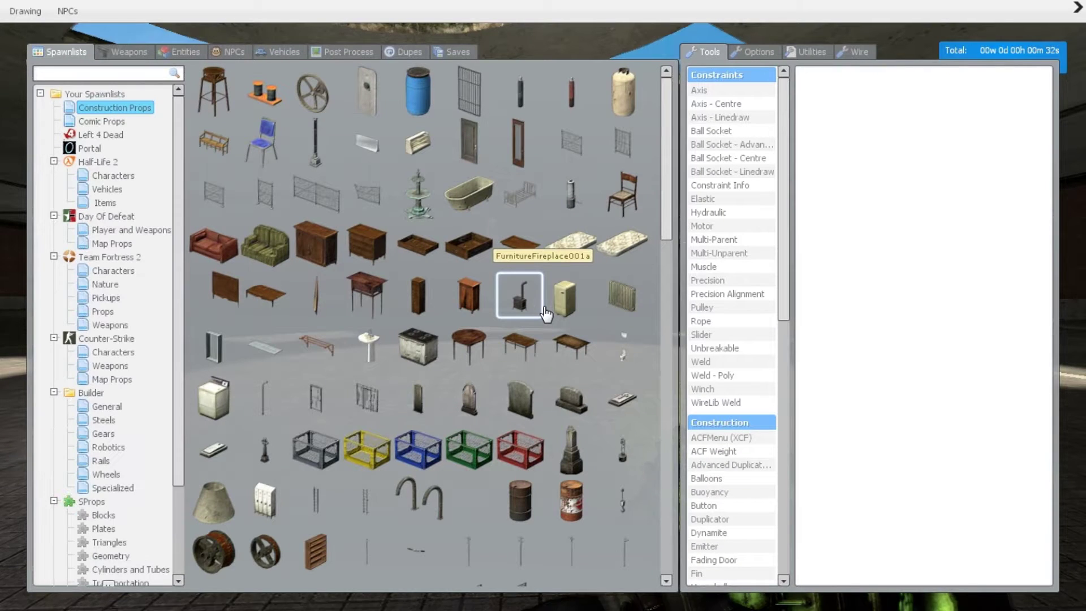
scroll(142, 504, down, 3)
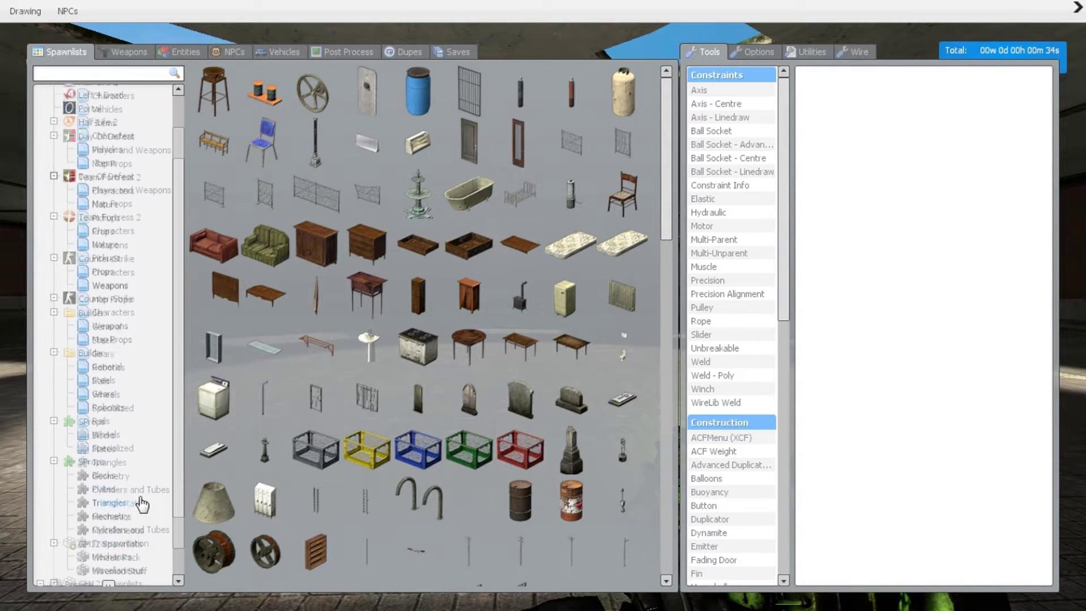
click(104, 448)
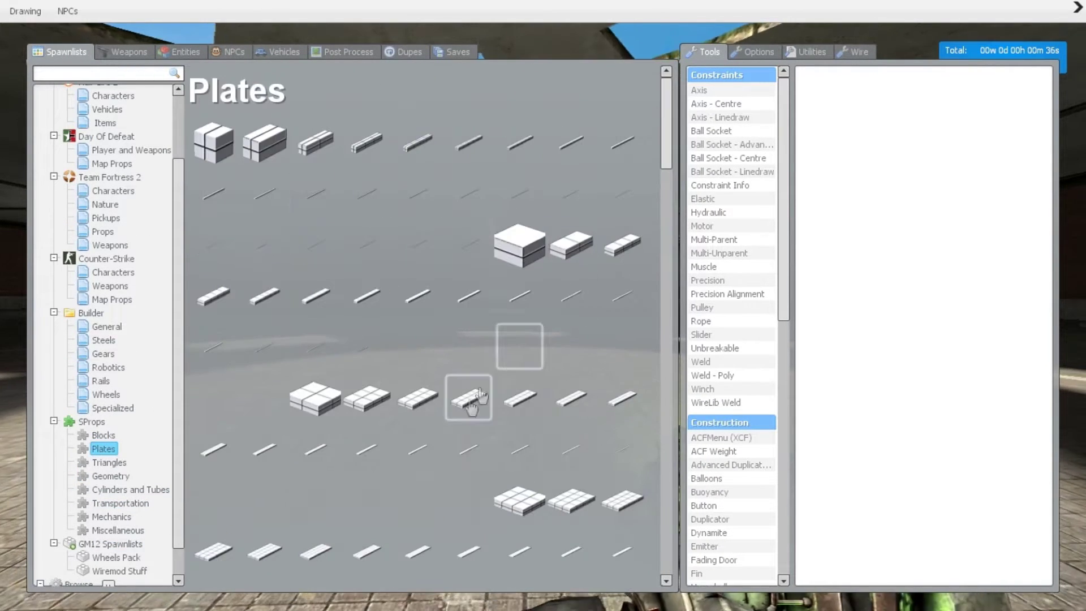
scroll(466, 388, down, 3)
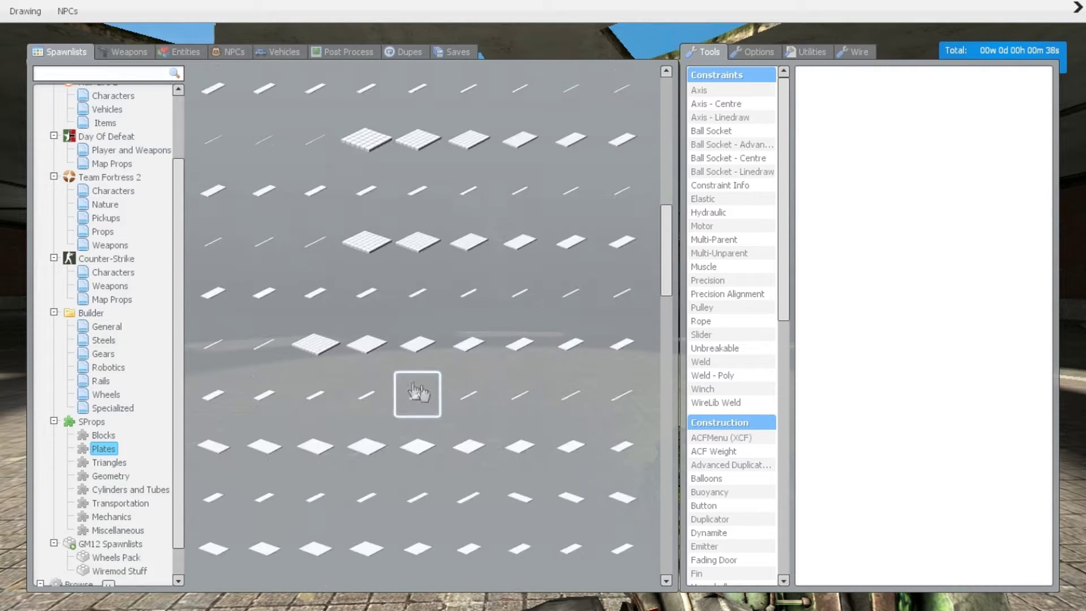
scroll(414, 396, down, 2)
scroll(385, 417, down, 3)
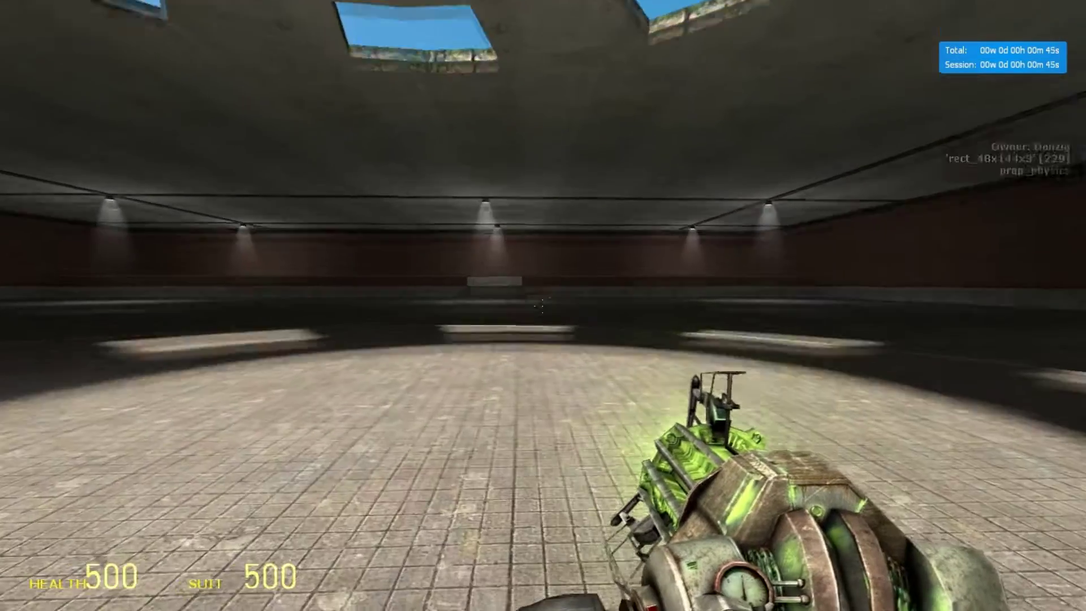
key(q)
key(z)
click(268, 378)
- Freeze the plate hovering above the floor and spray the decal on the ground beside it
click(542, 306)
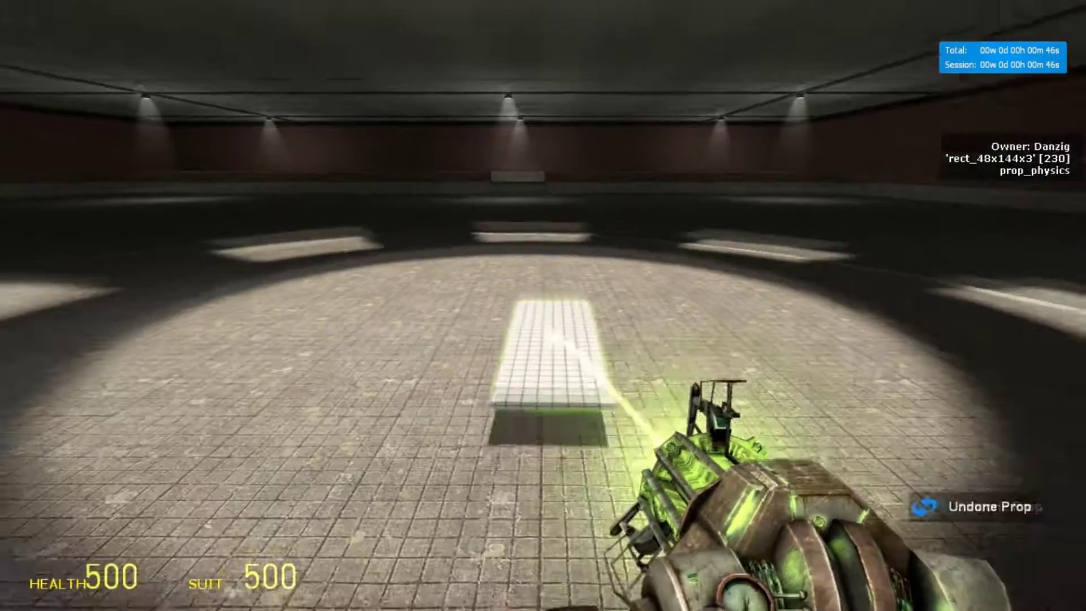
right_click(543, 306)
key(d)
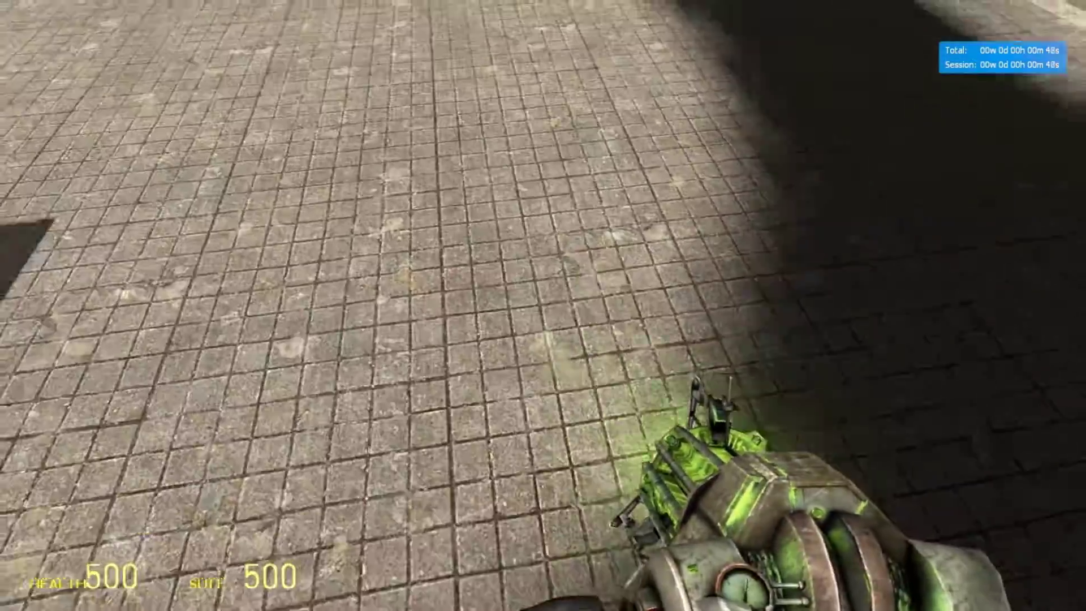
key(t)
key(s)
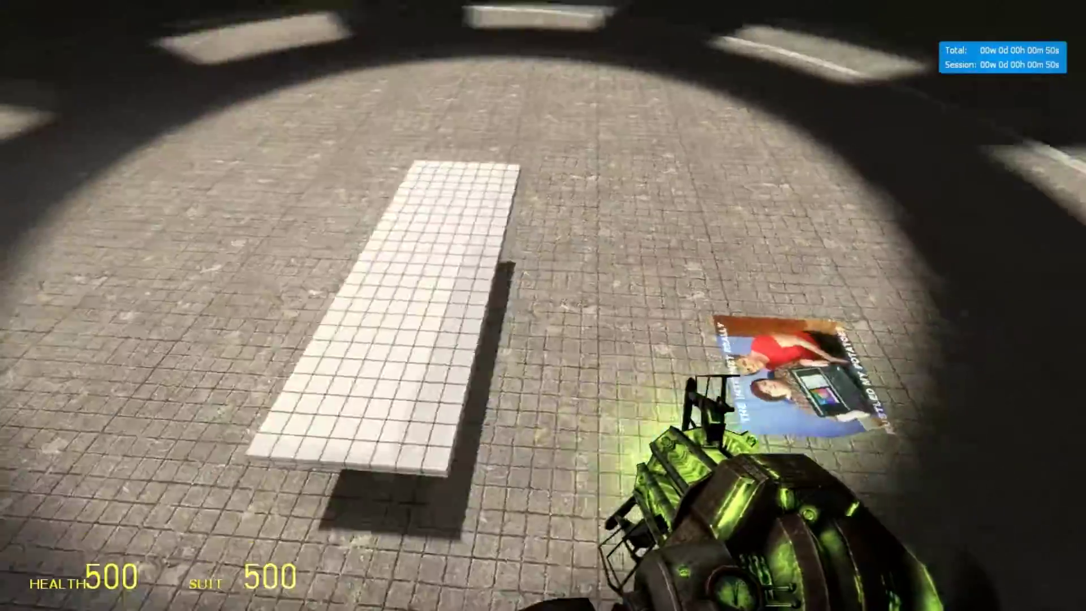
- Lift the plate higher above the floor, turn it crosswise and freeze it in place
click(542, 306)
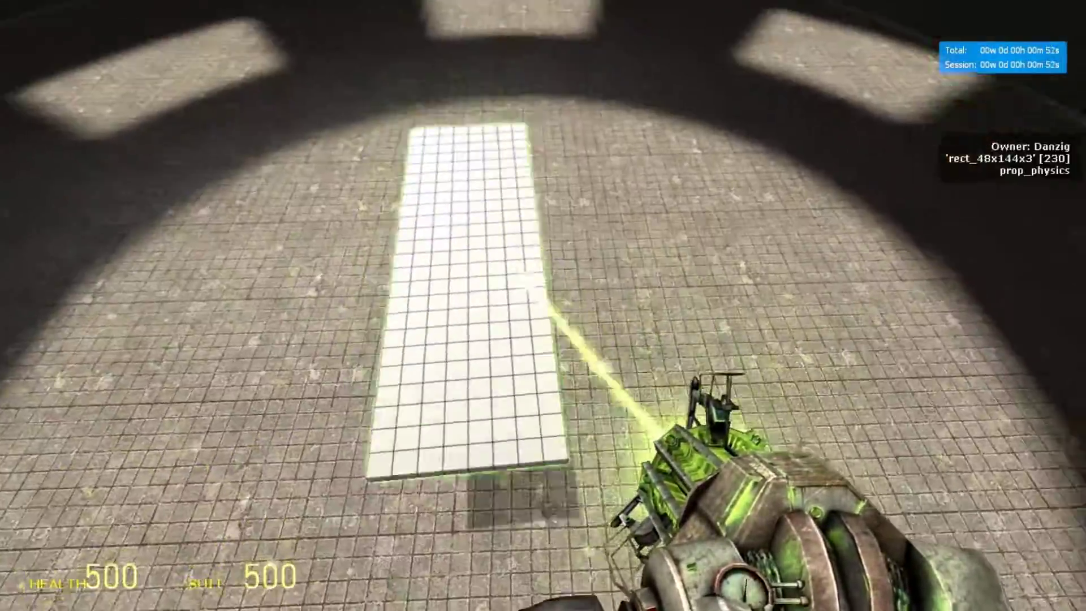
right_click(542, 306)
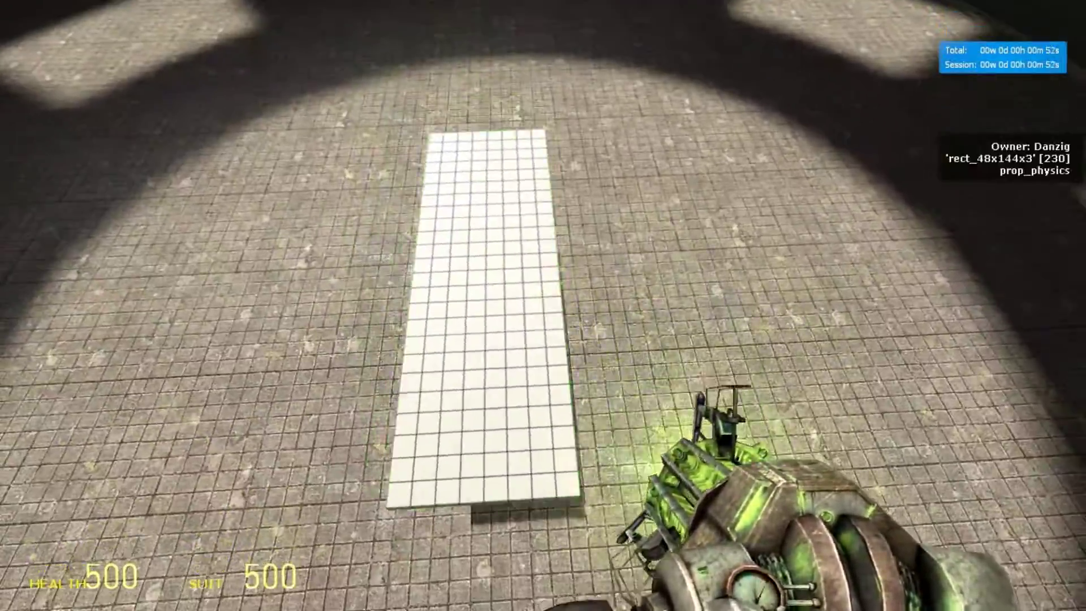
key(a)
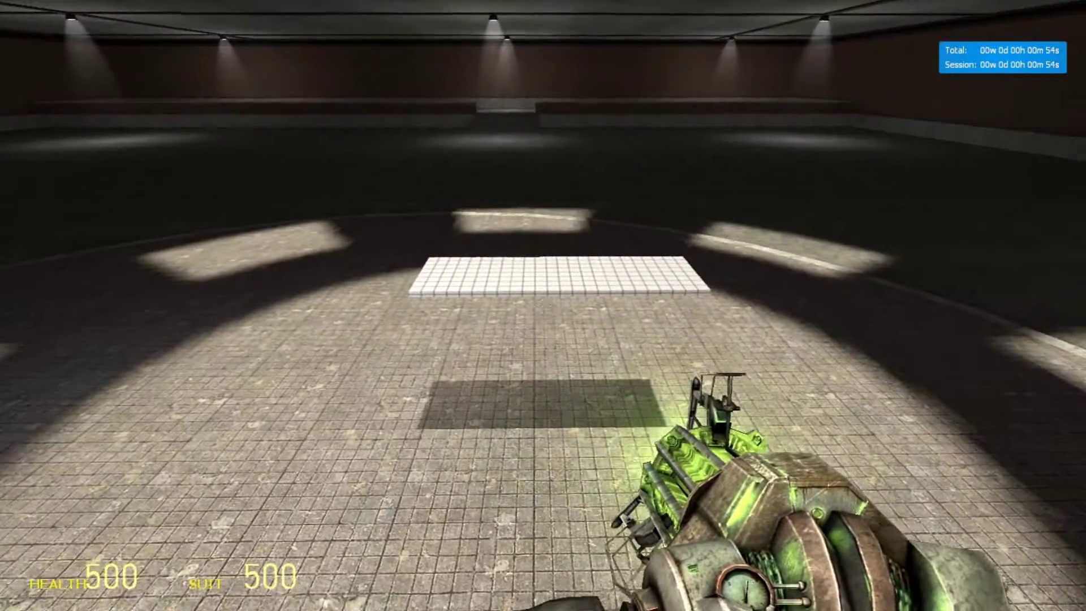
click(542, 306)
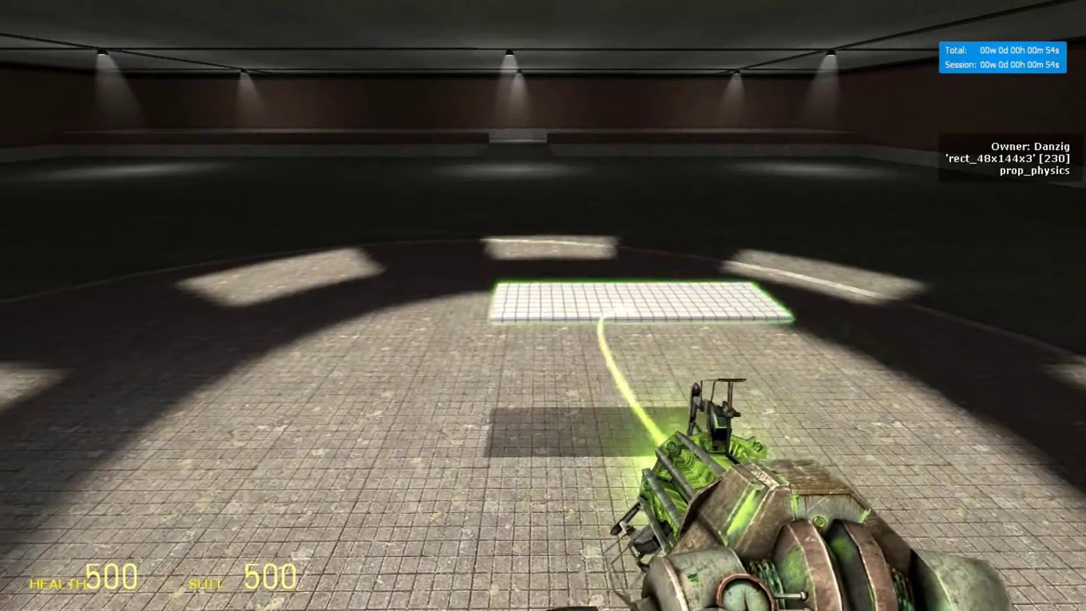
right_click(543, 306)
key(d)
- Spawn two t_wheel30 wheels from the Wheel A group of the SProps Transportation props and place them near the plate
key(q)
key(q)
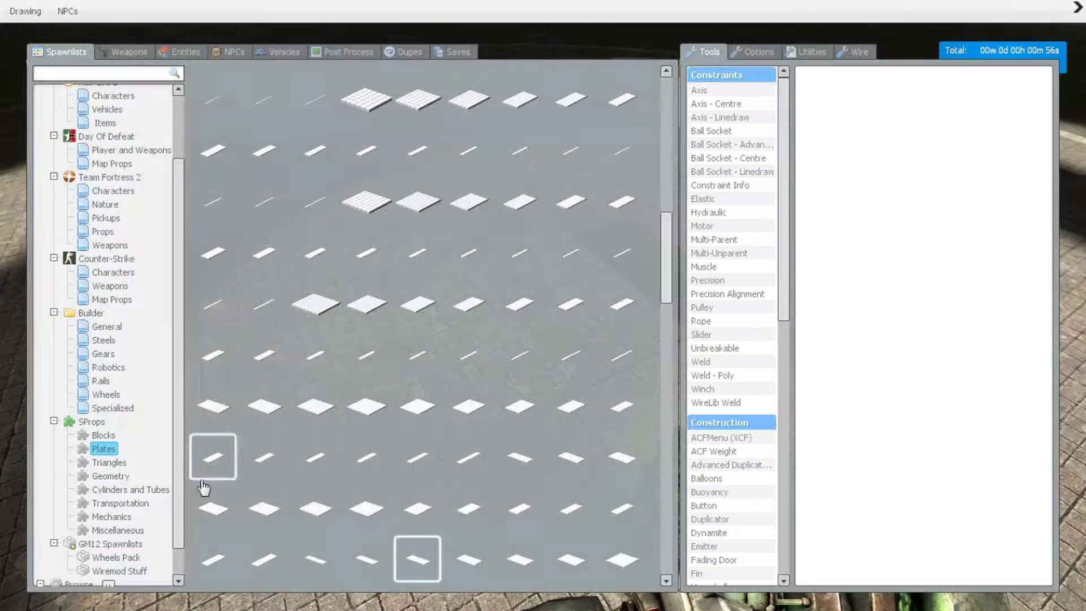
click(125, 504)
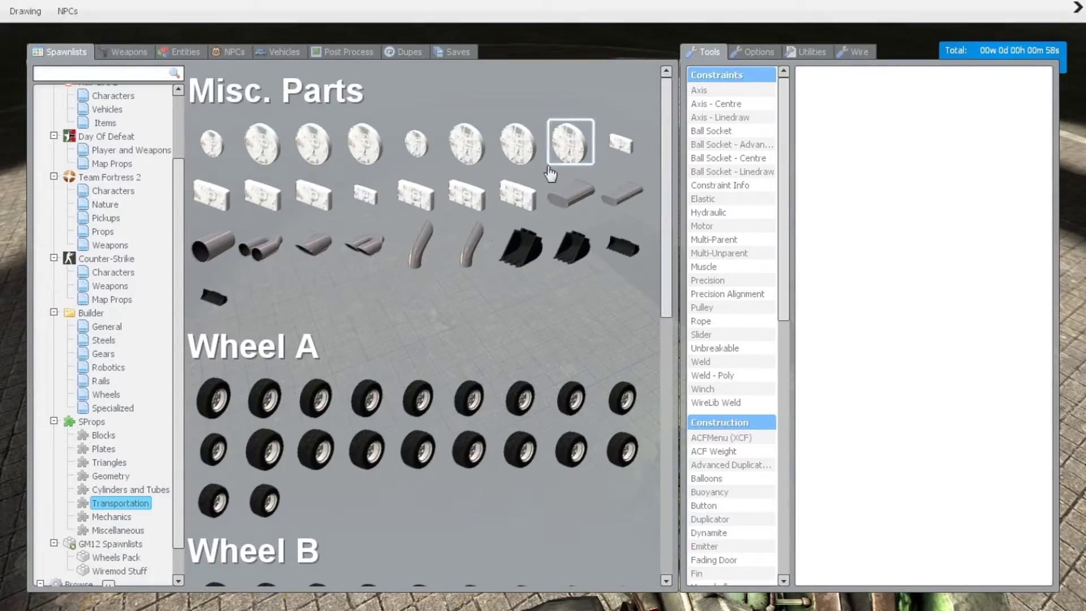
click(371, 404)
drag(543, 306, 543, 305)
key(q)
click(369, 400)
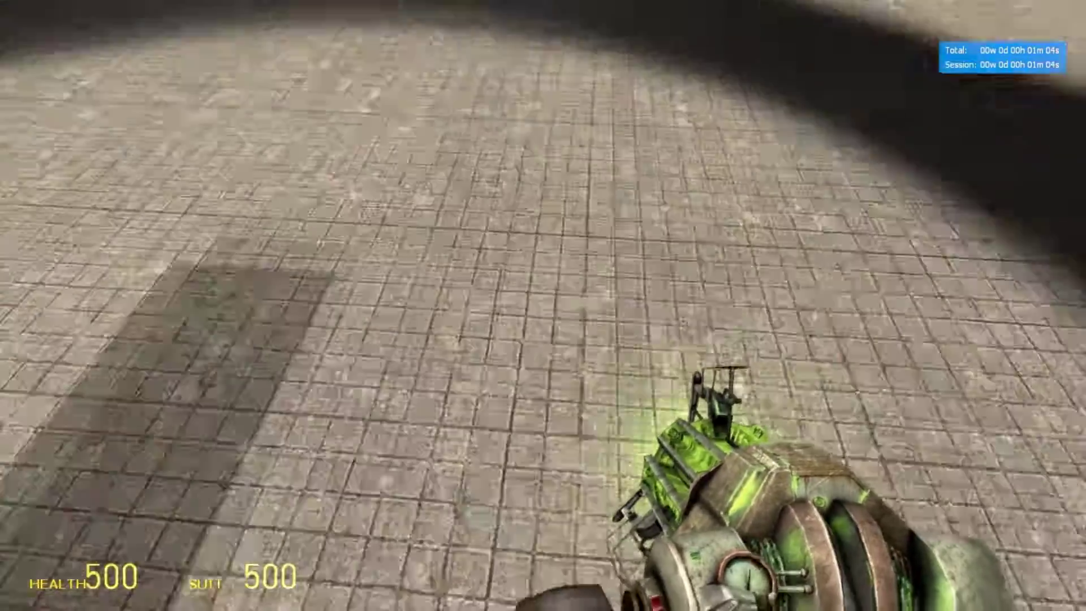
key(q)
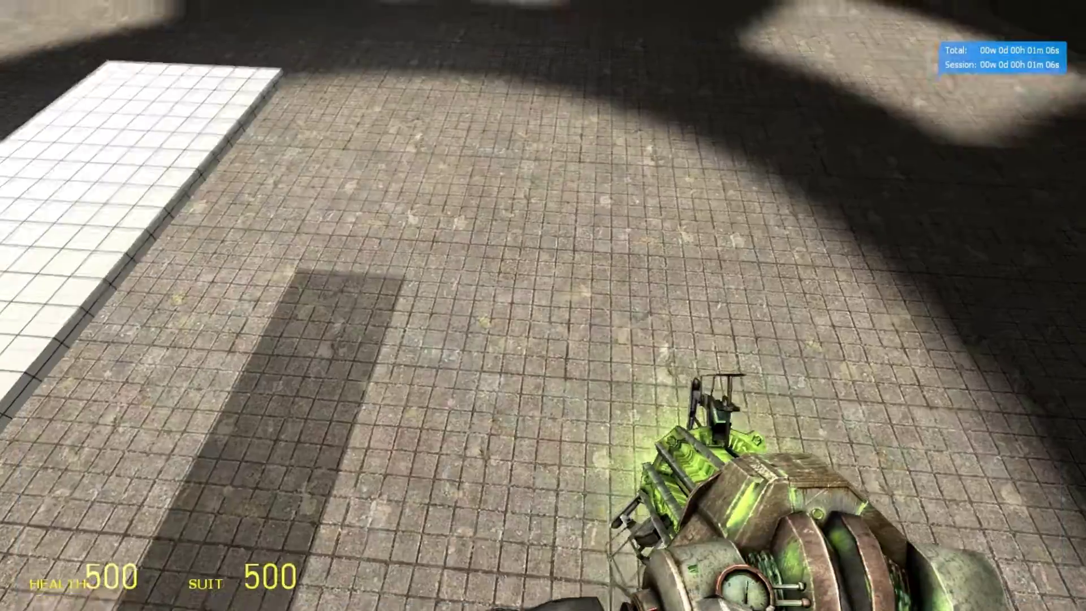
- Spawn two more t_wheel30 wheels so that there is one for each corner of the plate
key(s)
key(q)
click(380, 416)
drag(543, 306, 543, 305)
key(q)
click(367, 405)
- Set the Precision tool to Move mode and snap the first wheel onto the plate's long edge near a corner
key(q)
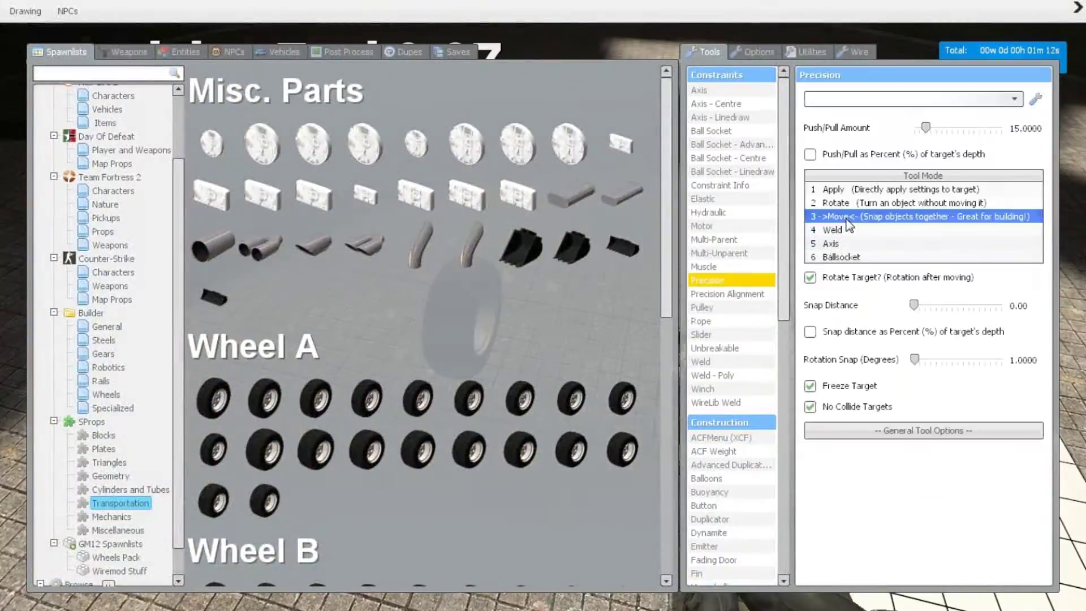
key(q)
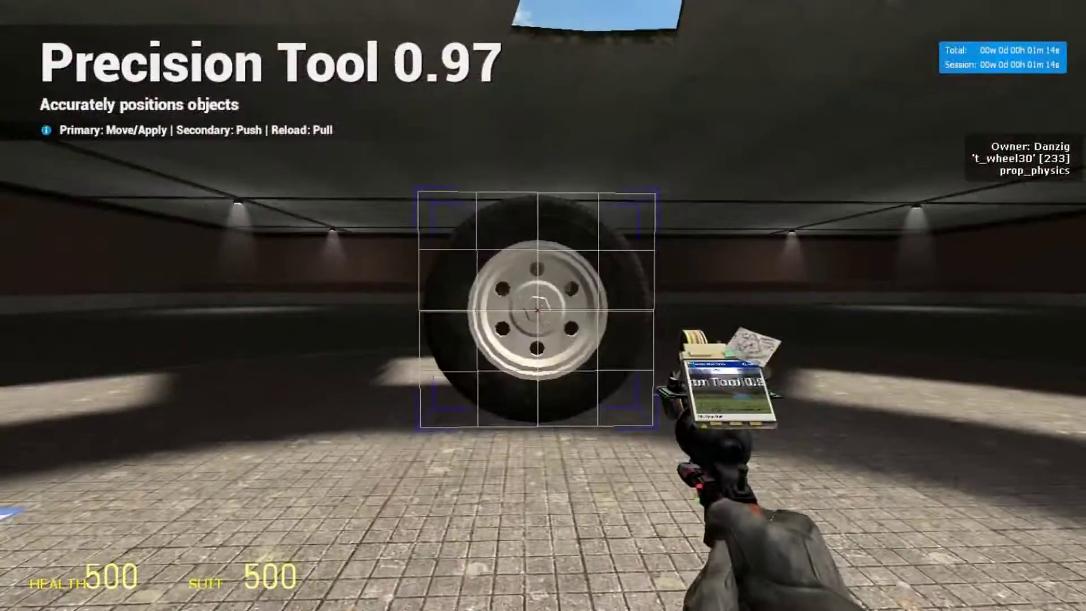
key(q)
key(q)
click(543, 305)
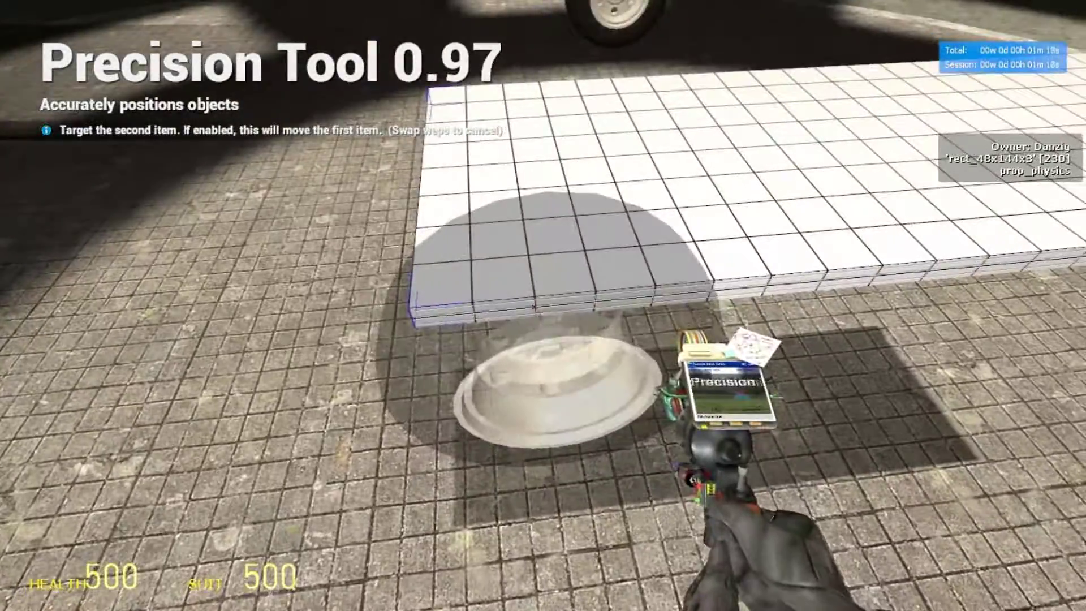
click(543, 305)
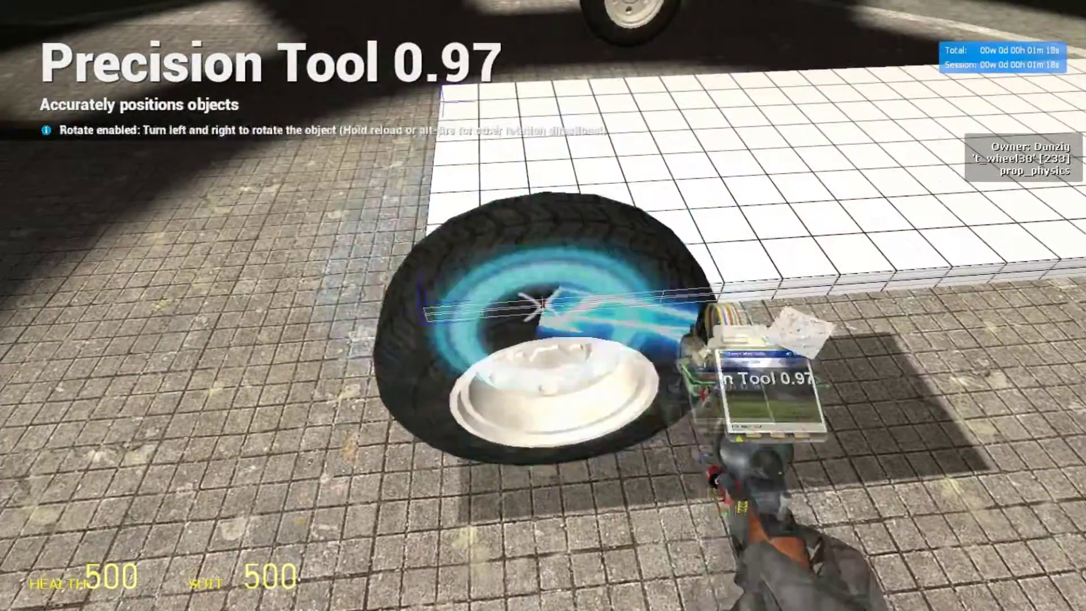
click(543, 305)
- Snap the other three wheels onto the plate's long edges near the remaining corners with the Precision tool
click(543, 305)
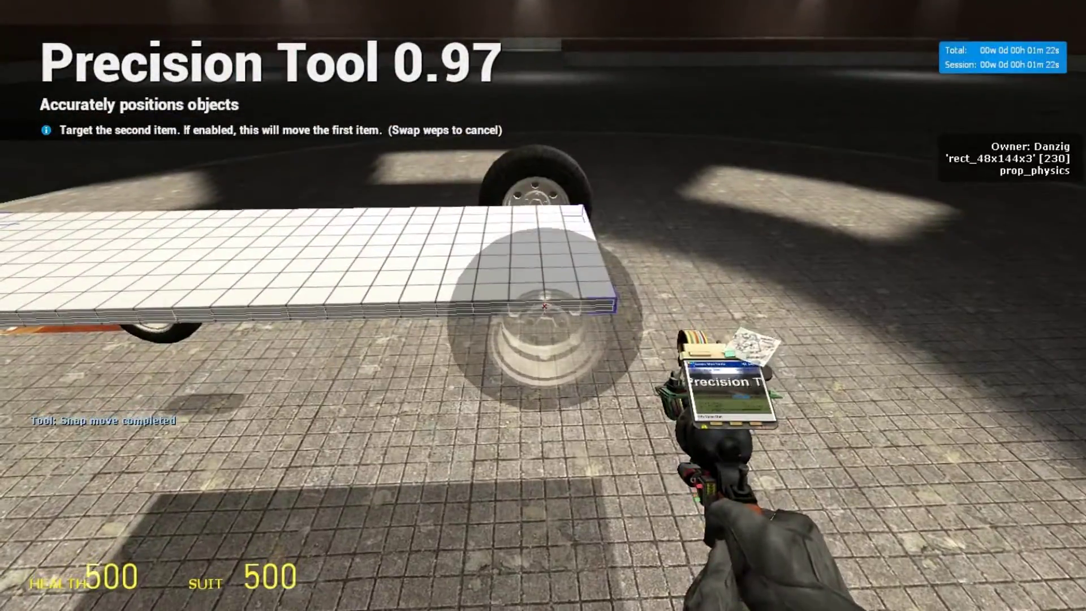
click(543, 305)
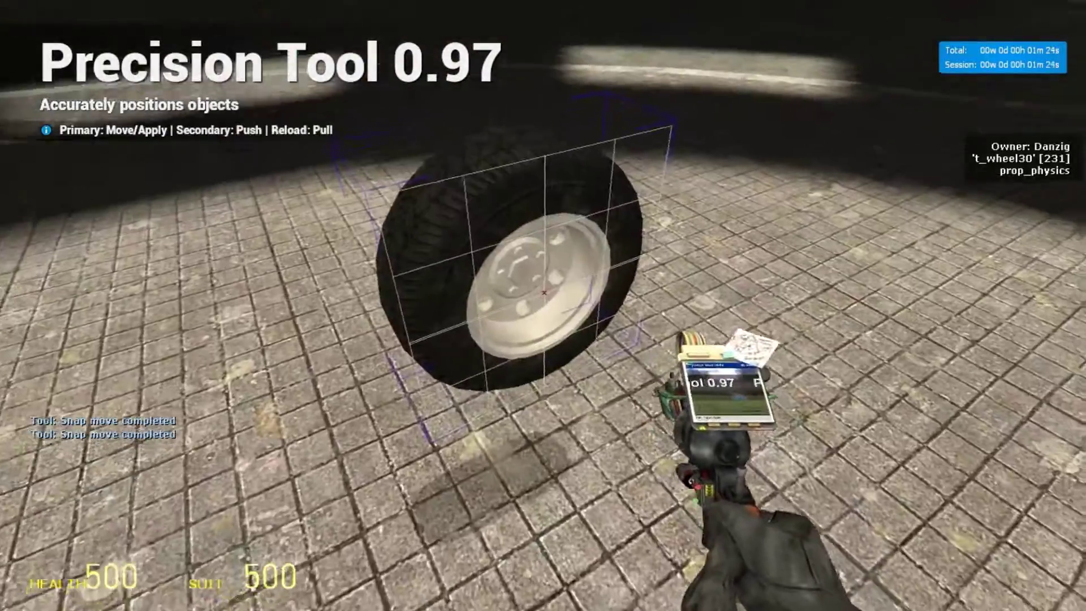
click(543, 305)
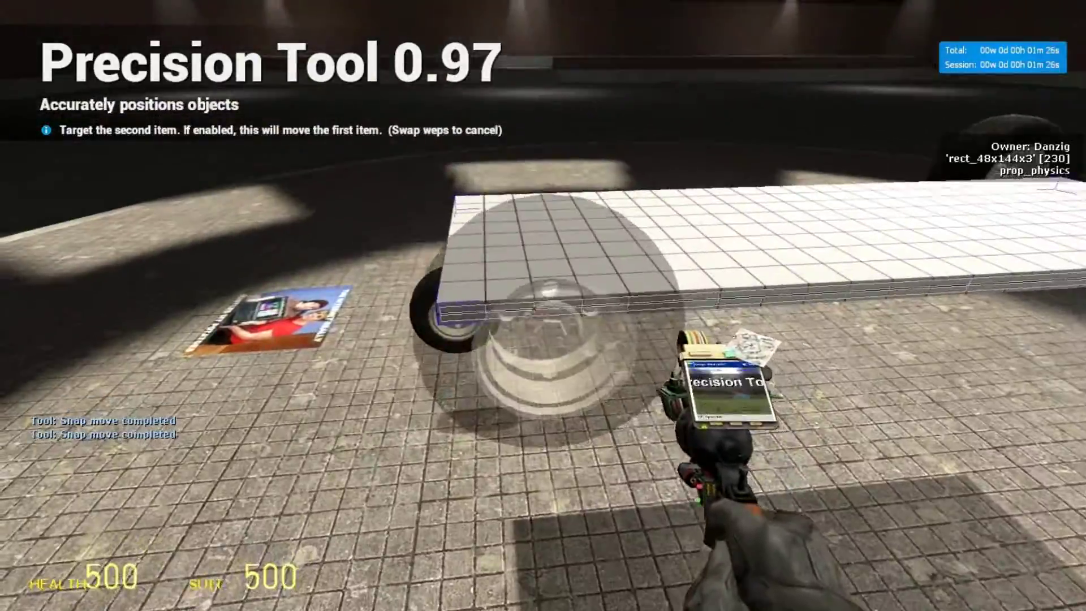
click(543, 305)
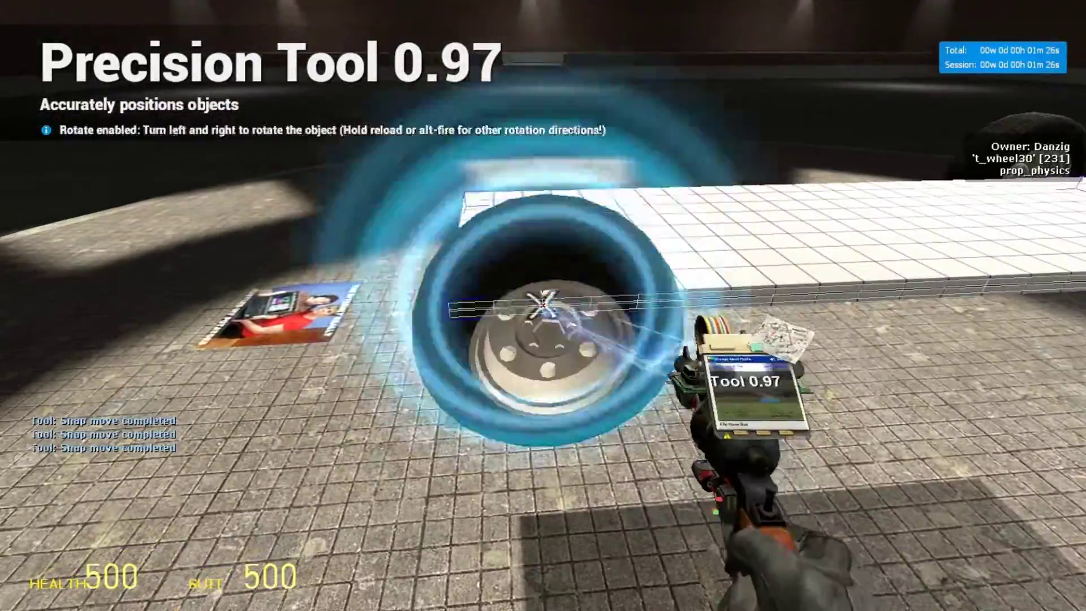
click(543, 305)
click(543, 305)
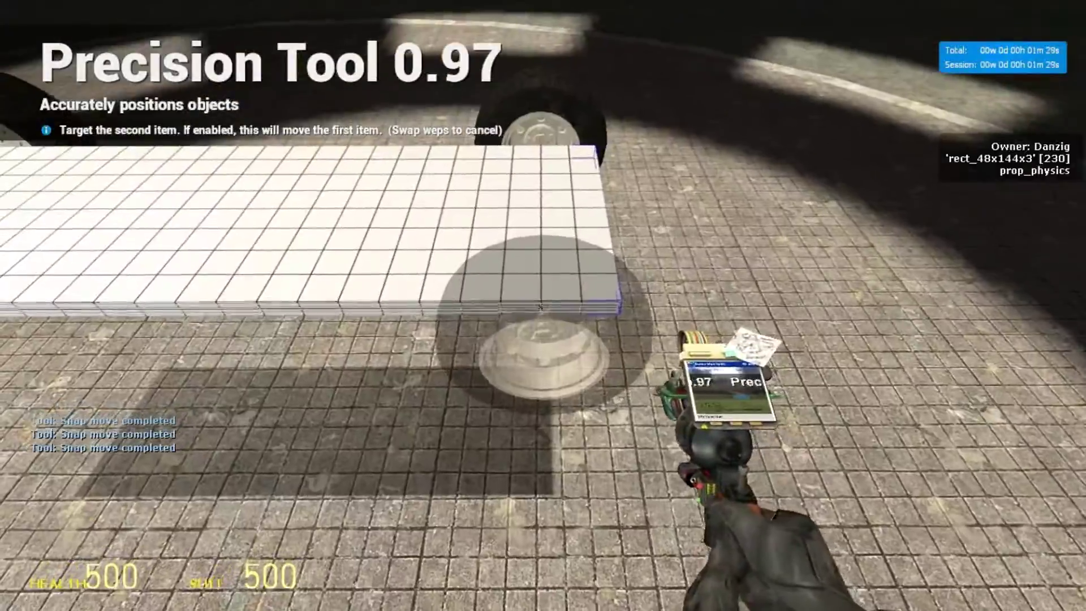
click(543, 305)
click(543, 306)
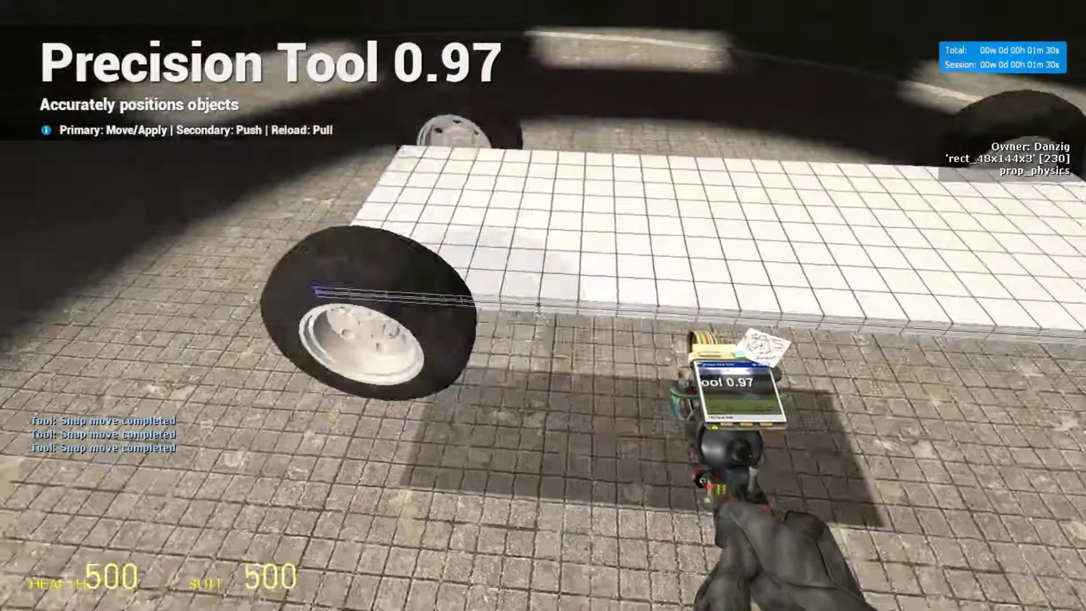
- Set the Precision push/pull amount to 5 and pull the four wheels outward from the plate
key(q)
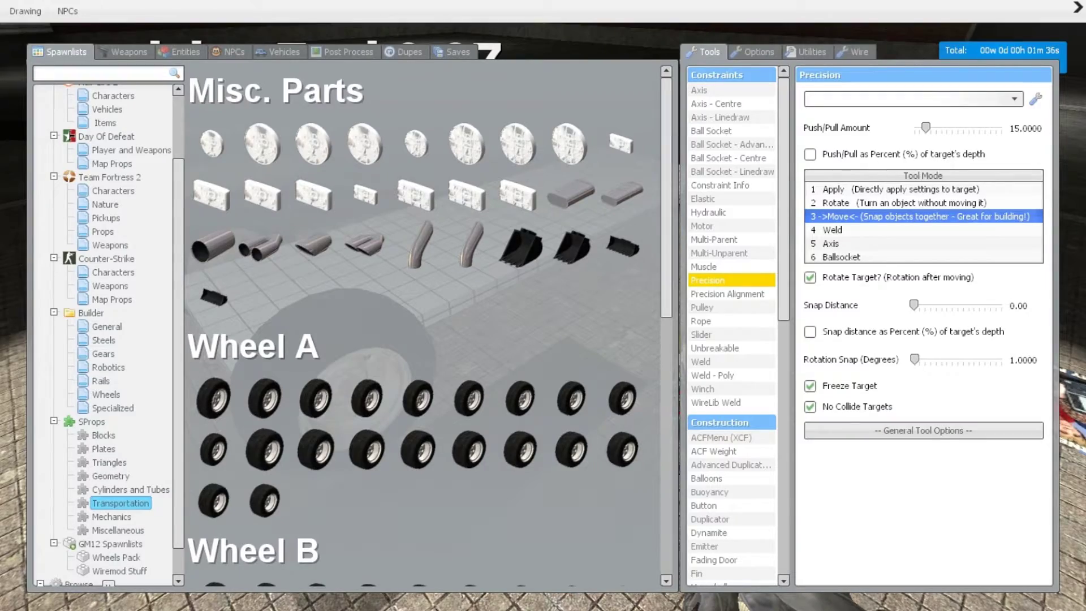
text(5r)
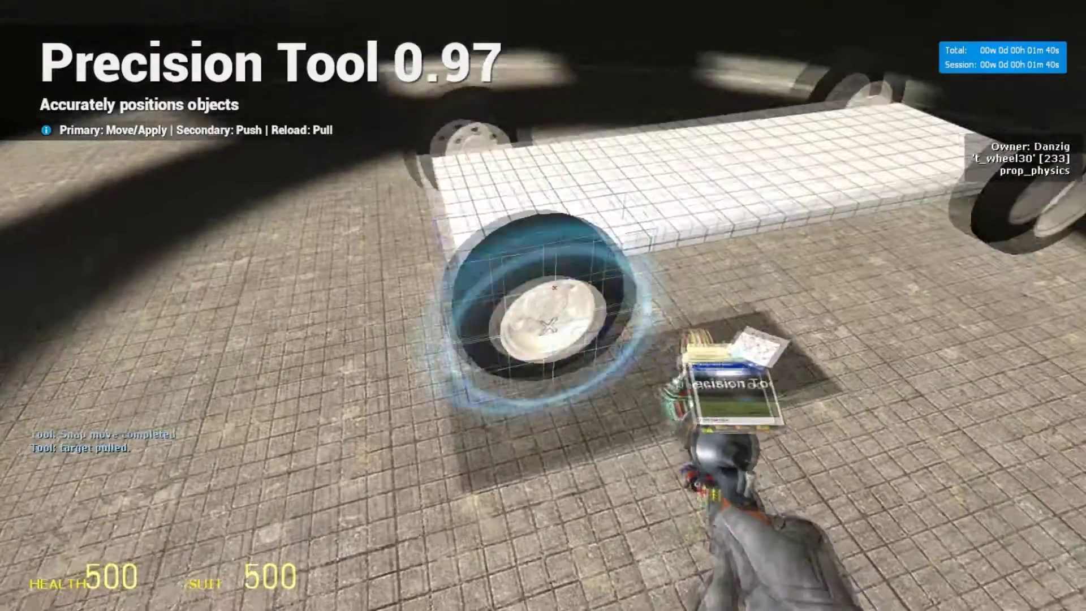
text(dra)
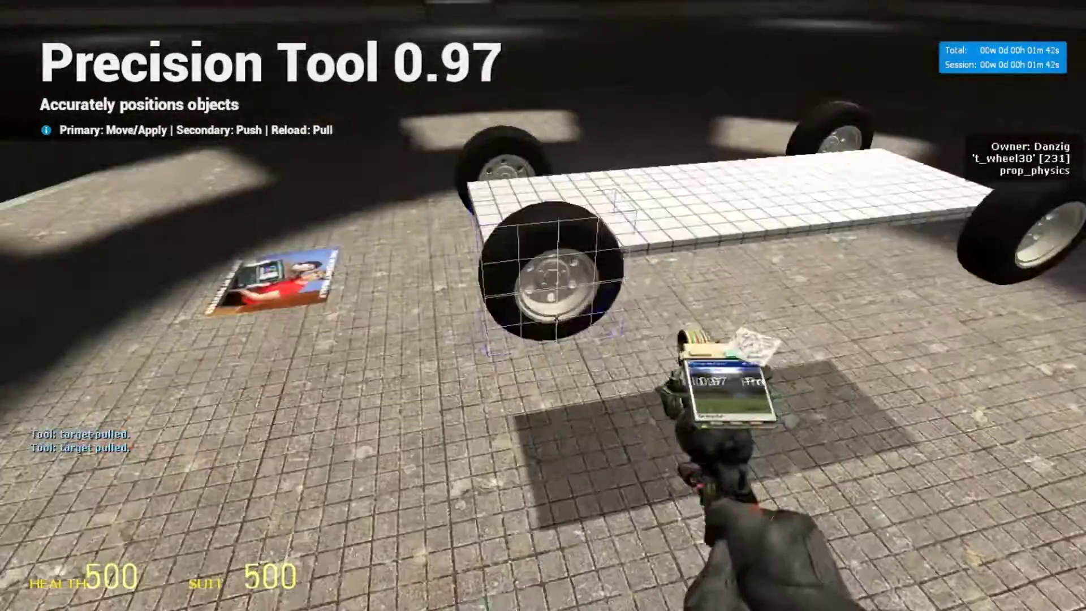
text(r)
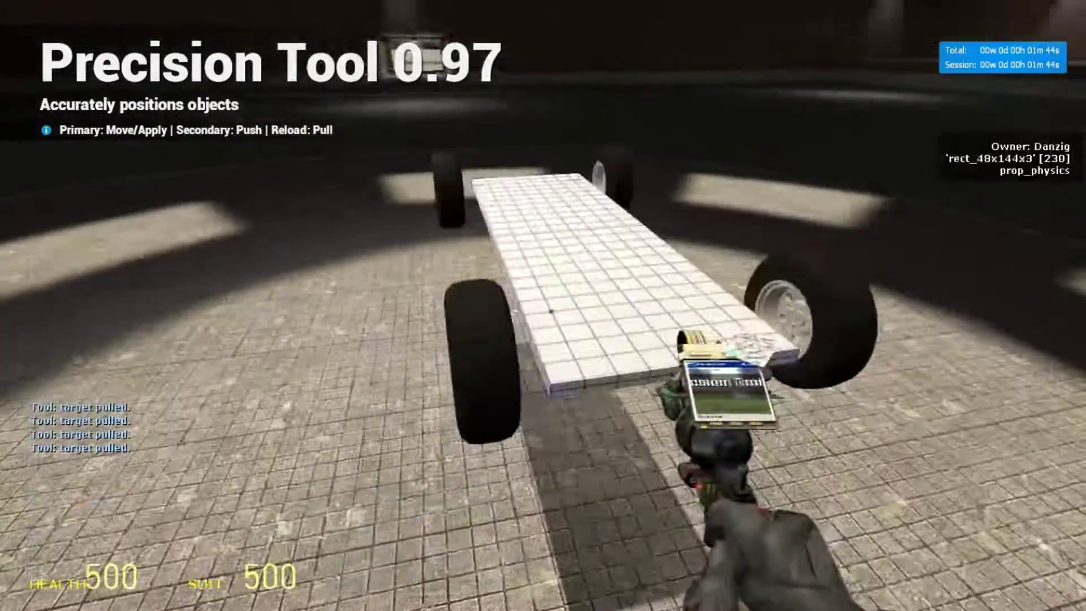
text(q)
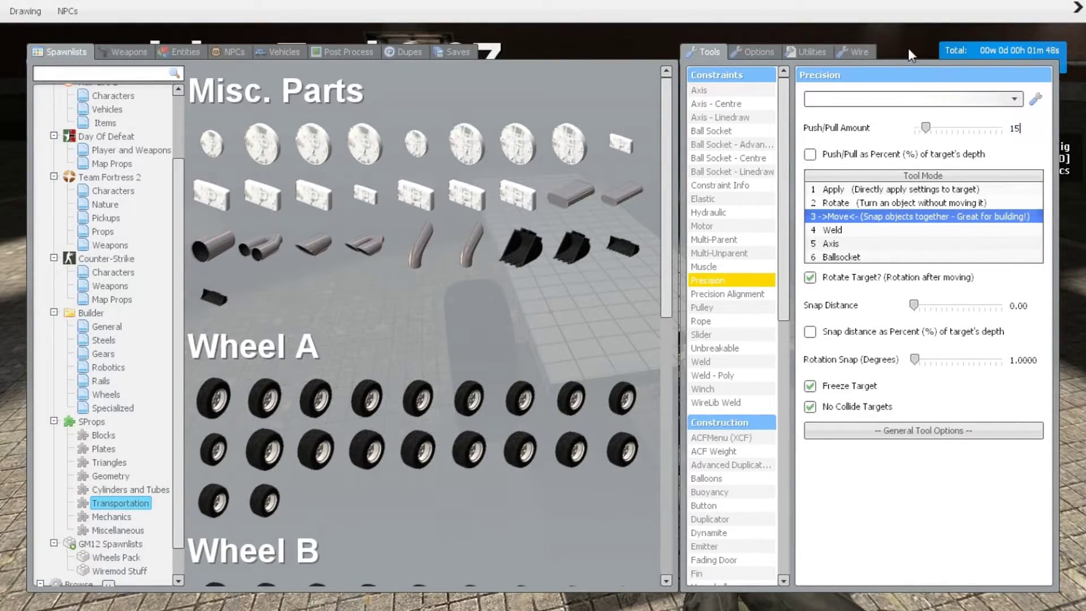
text(qda)
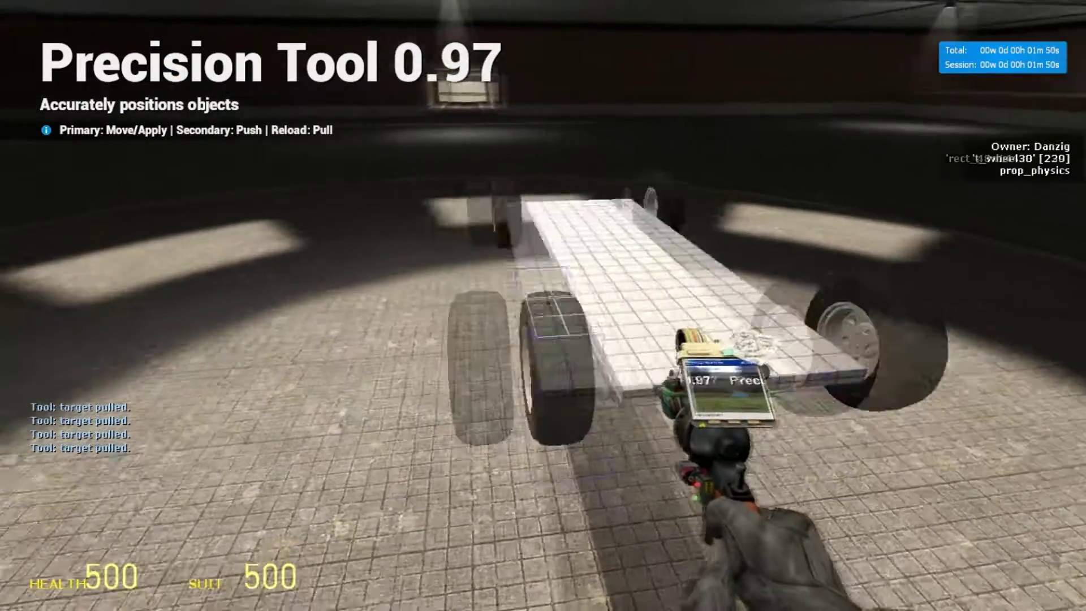
text(ra)
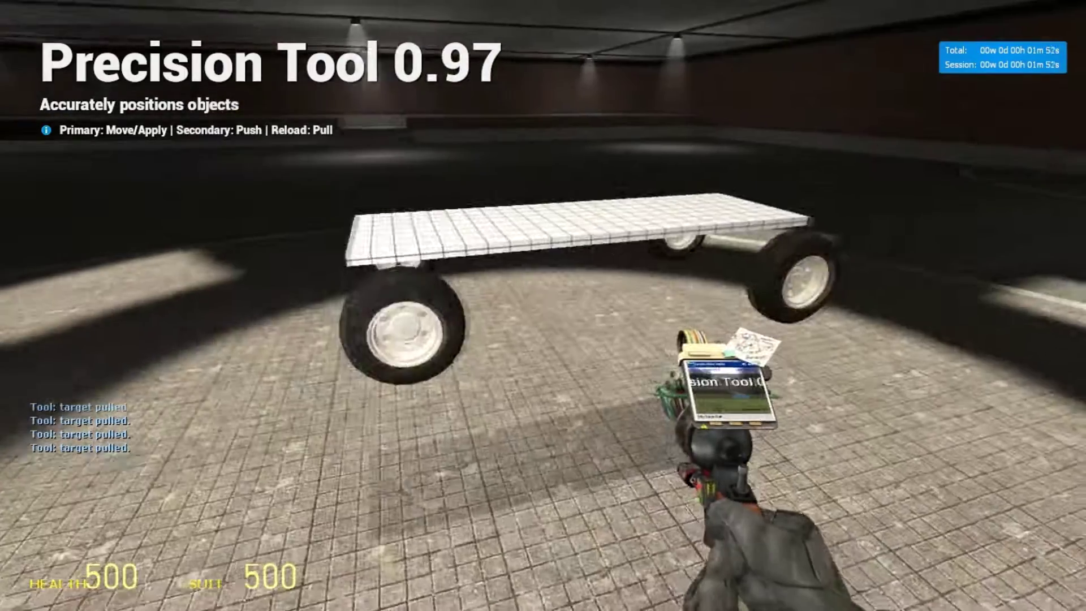
text(q)
- Apply spherical collisions based on entity size to the chassis wheels with the Make Spherical tool
scroll(761, 339, down, 6)
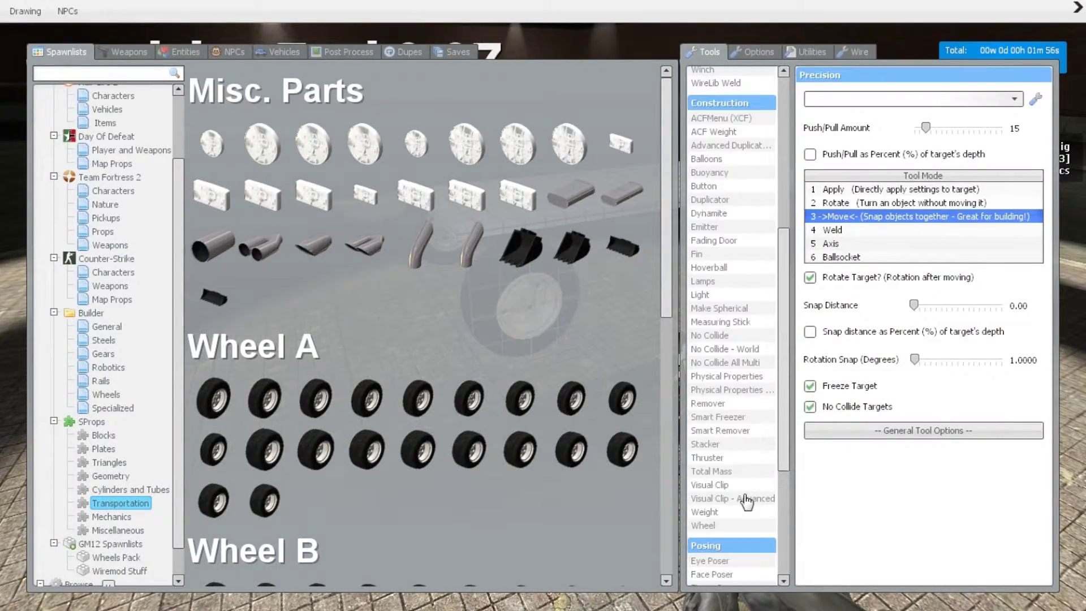
click(731, 311)
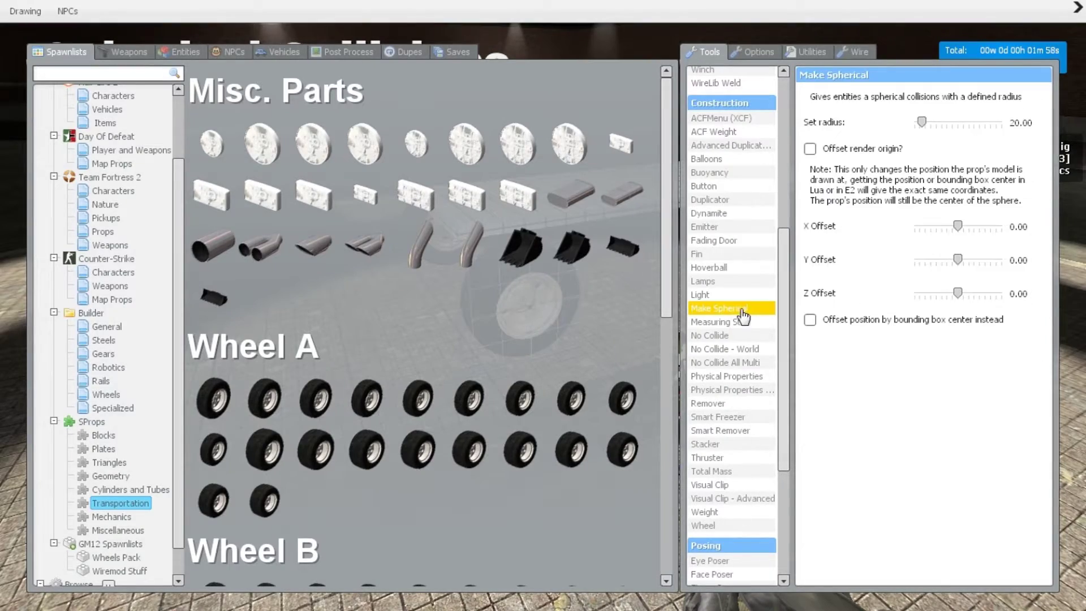
click(543, 305)
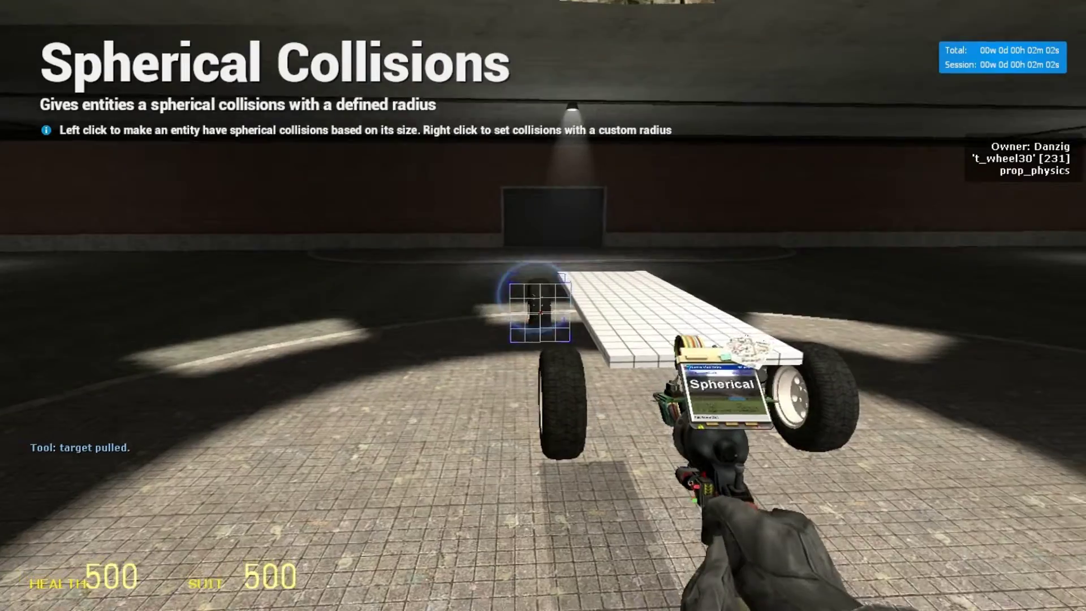
click(543, 306)
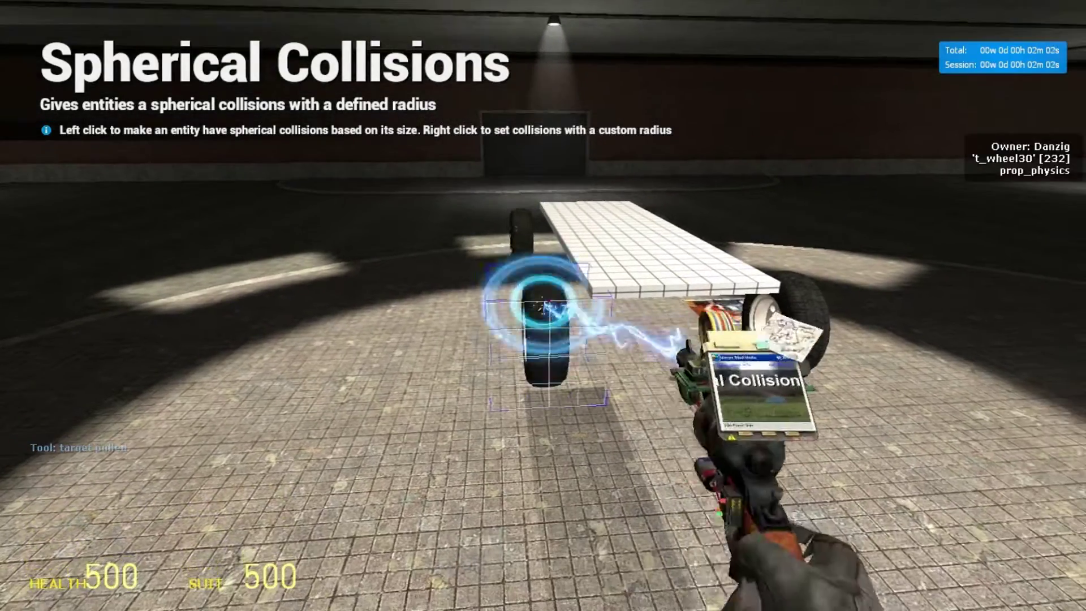
- Switch to the Precision Alignment tool and place Point 1 at the mass centre of one end wheel
key(q)
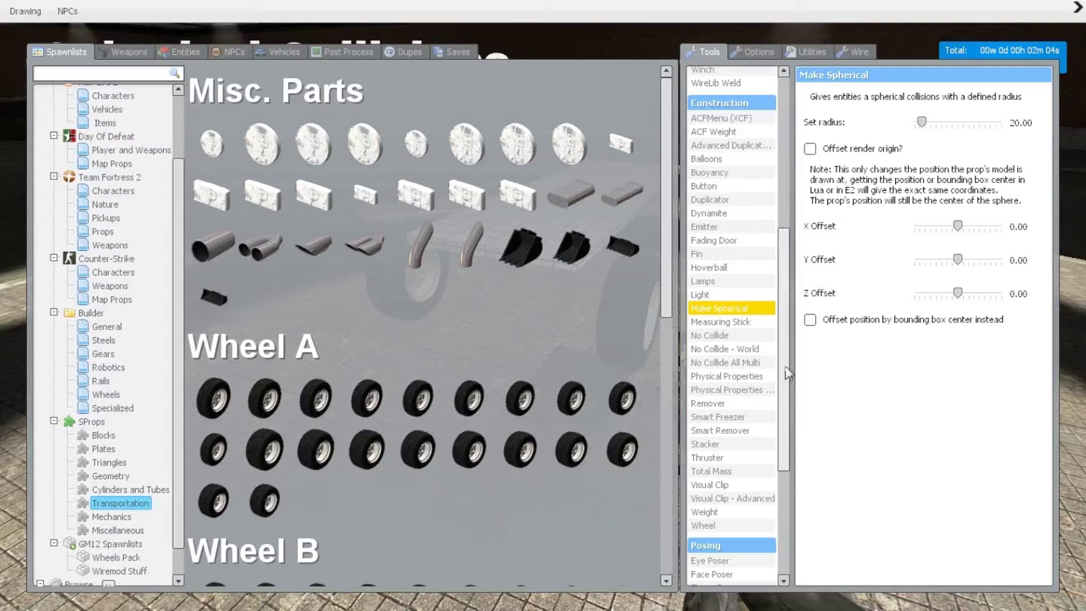
scroll(780, 390, up, 6)
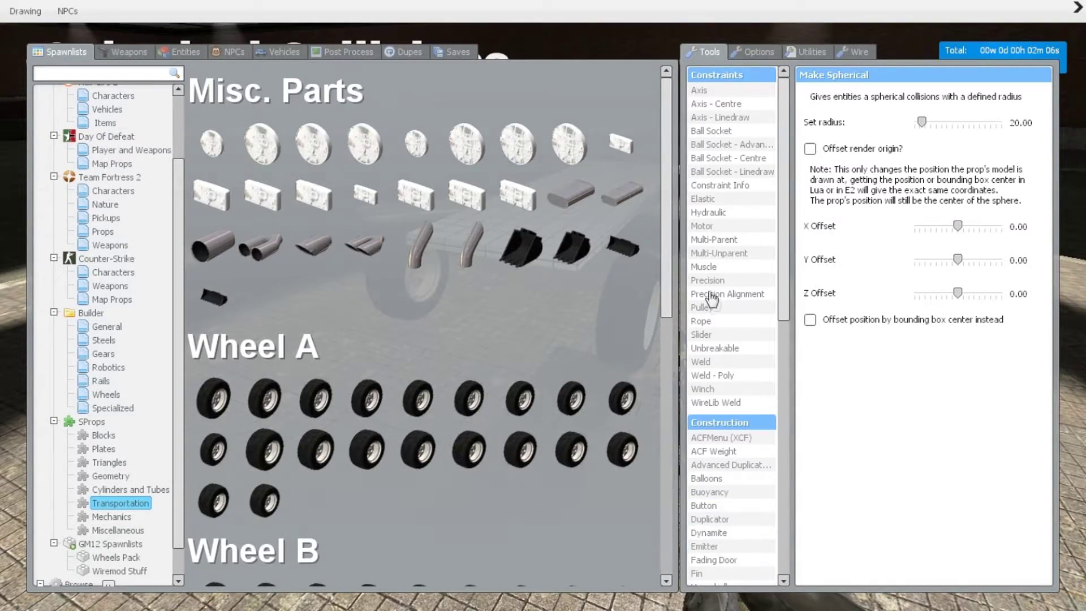
click(718, 295)
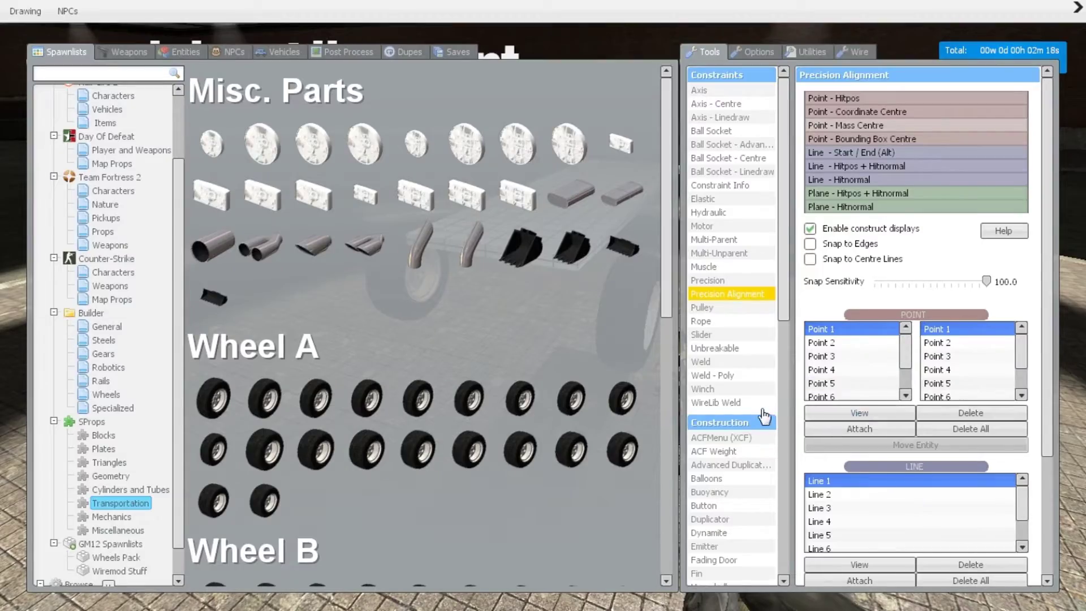
key(q)
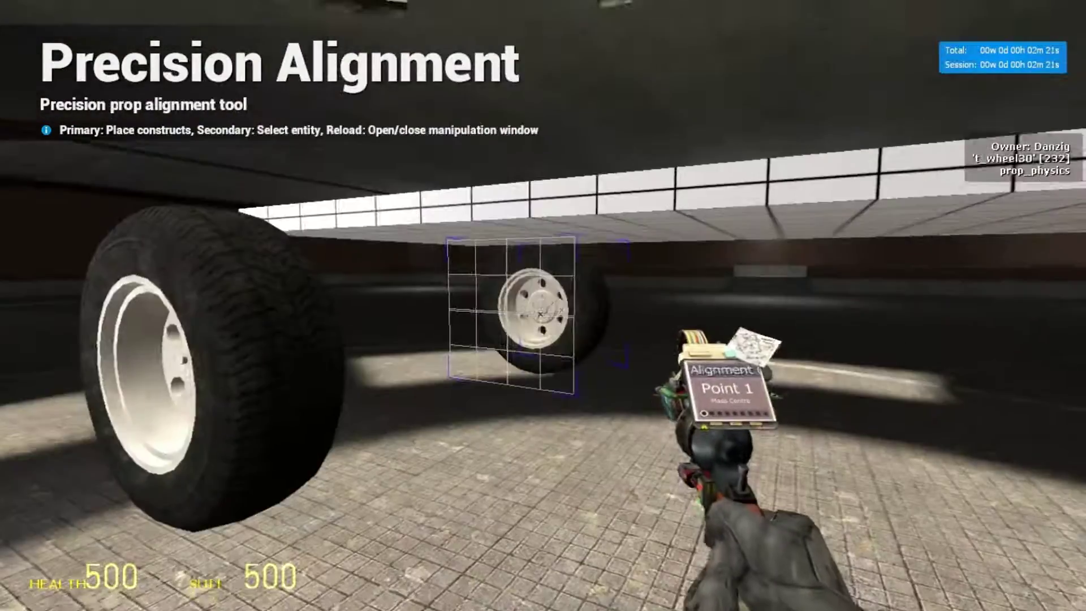
key(q)
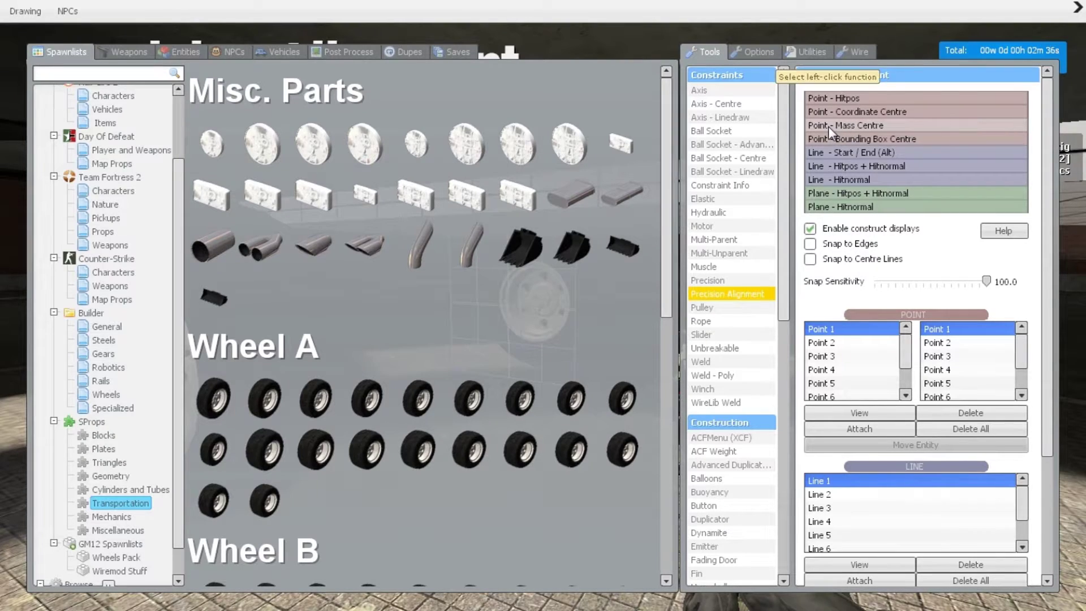
key(q)
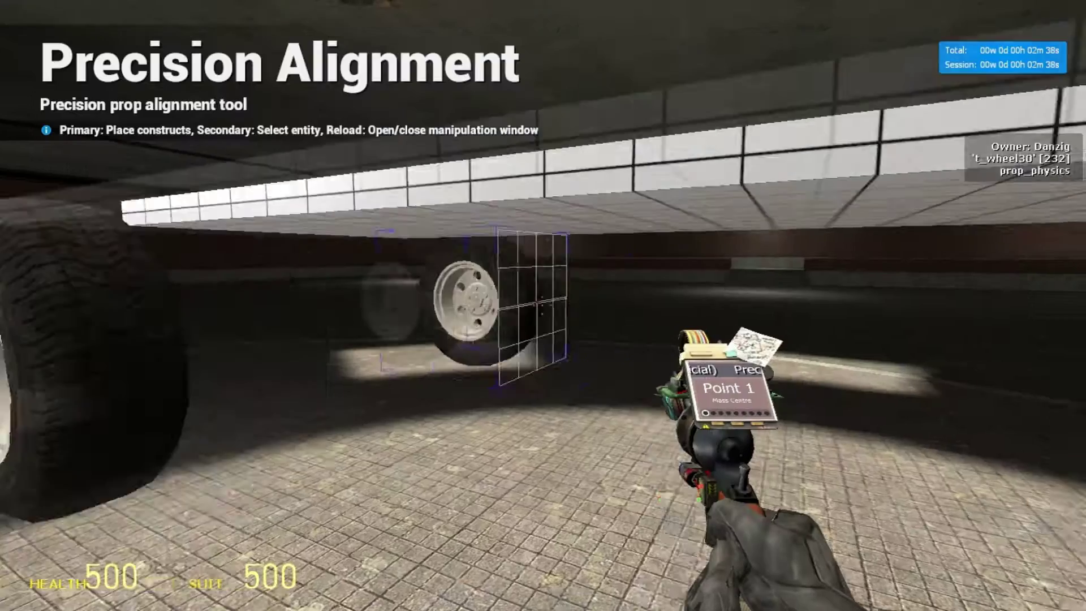
key(q)
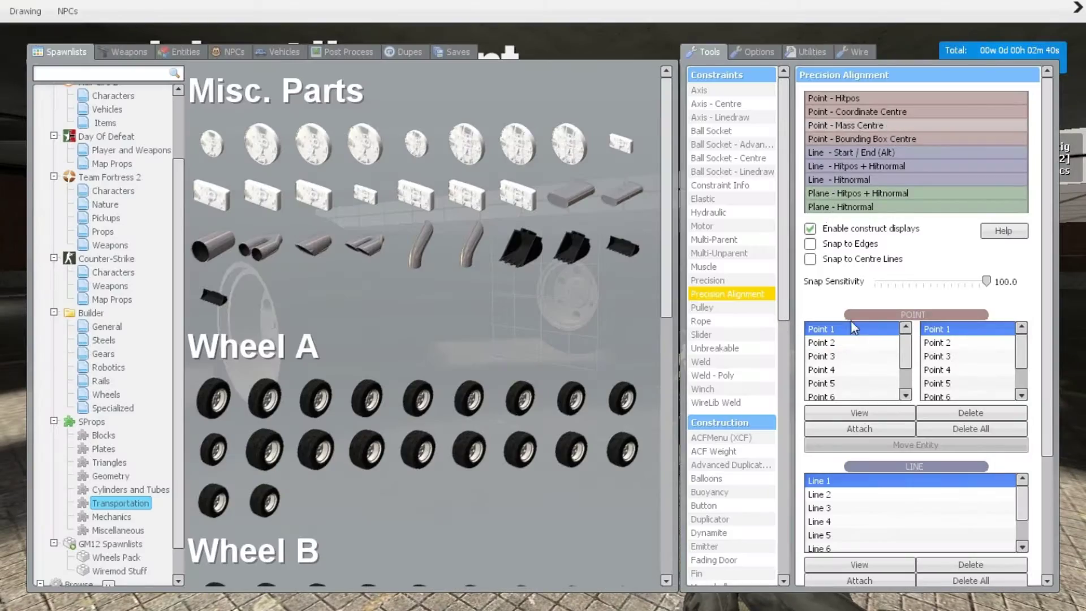
key(q)
click(542, 305)
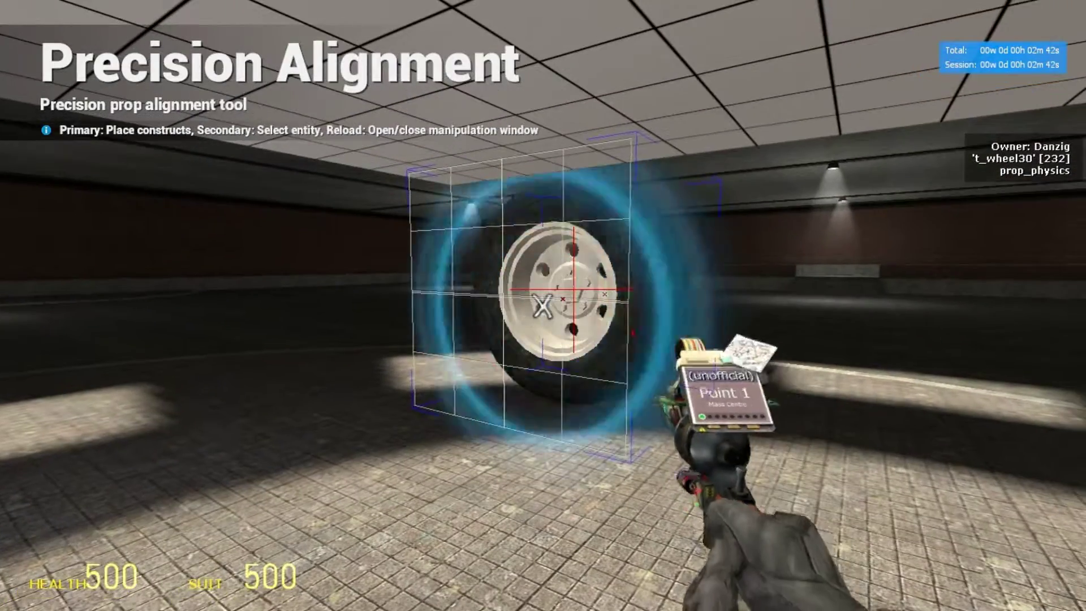
- Place Point 4 at the mass centre of the opposite wheel at the same end of the plate
key(q)
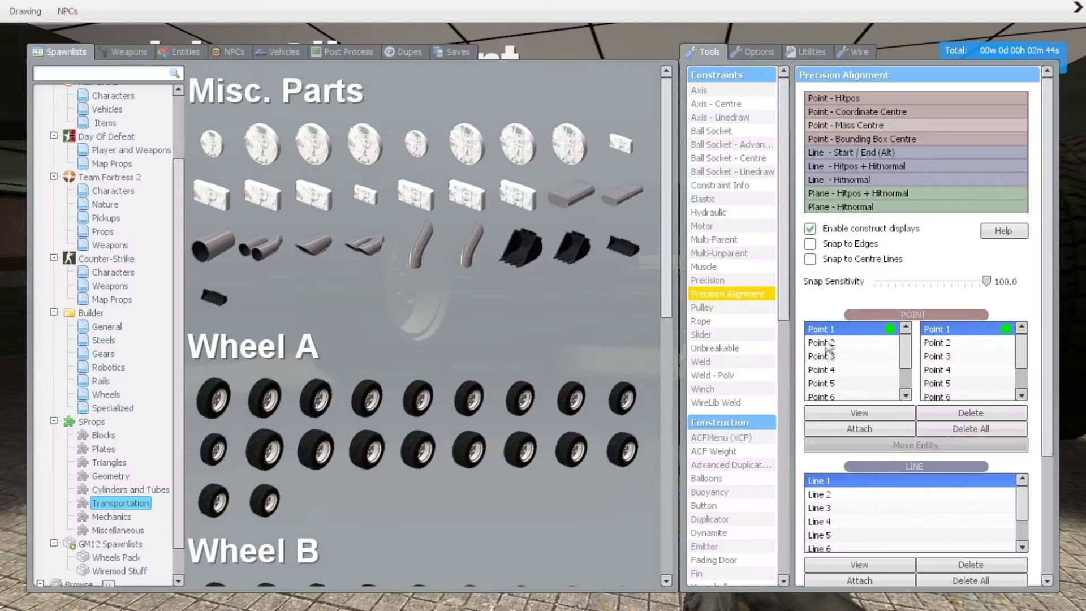
click(851, 371)
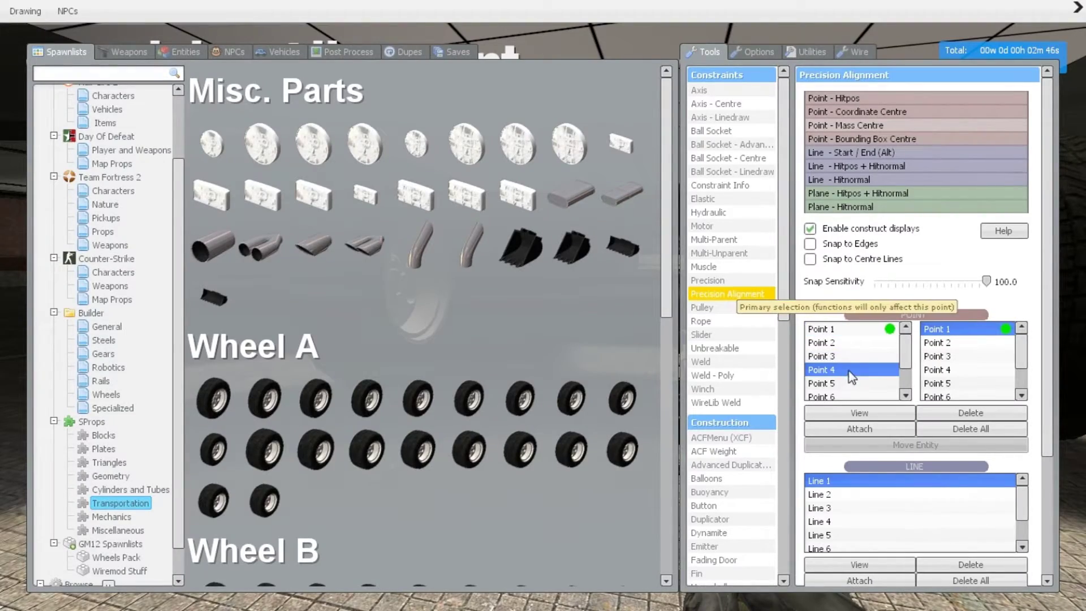
key(q)
click(543, 306)
- Place Point 2 by Hitpos on the plate's underside, at the middle of the end edge between the two marked wheels
key(q)
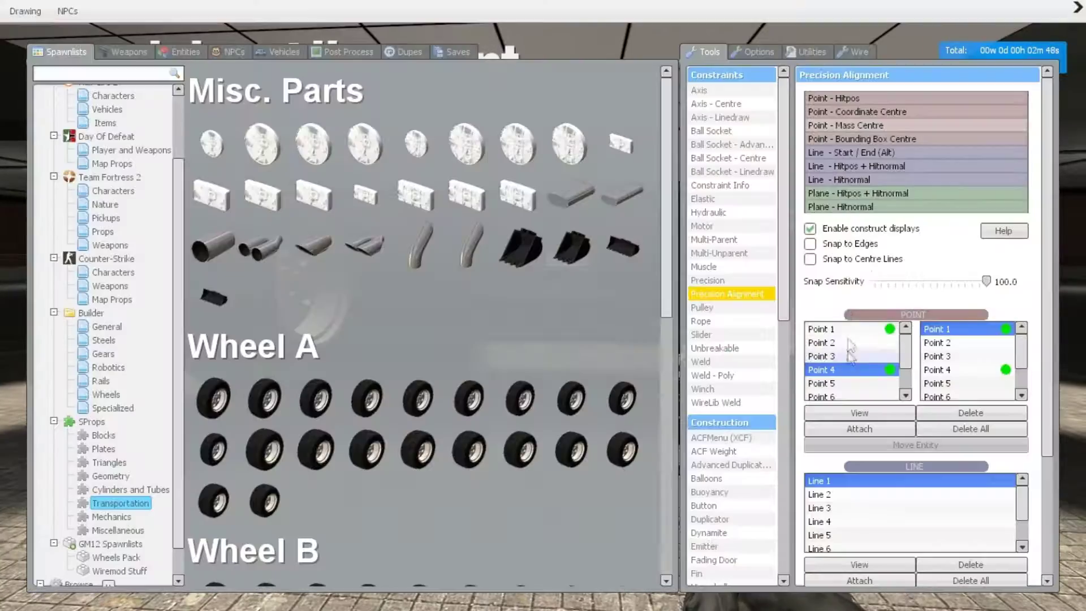
click(843, 99)
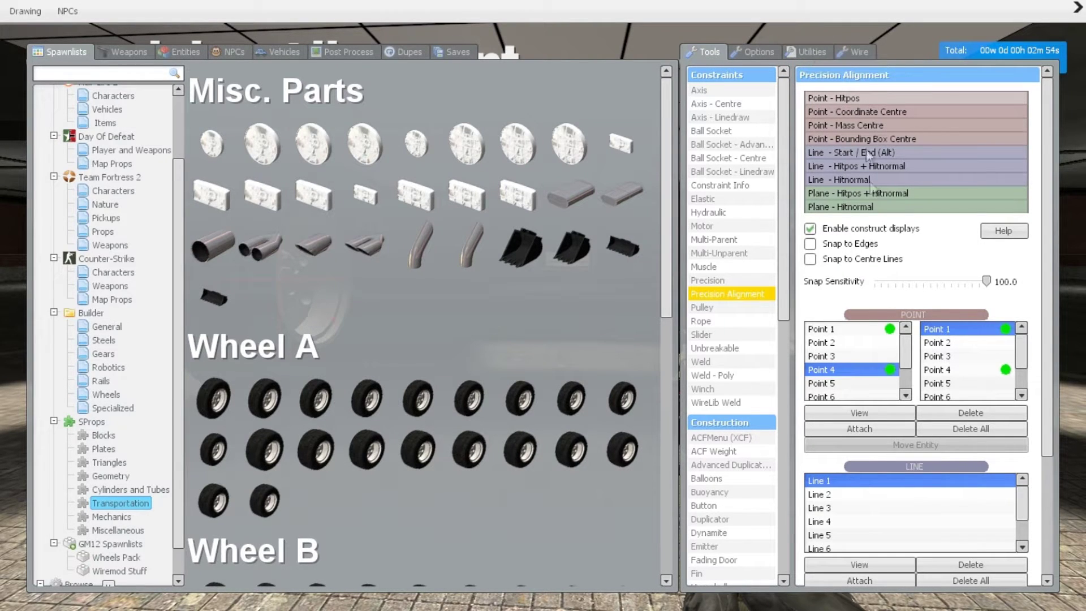
click(863, 342)
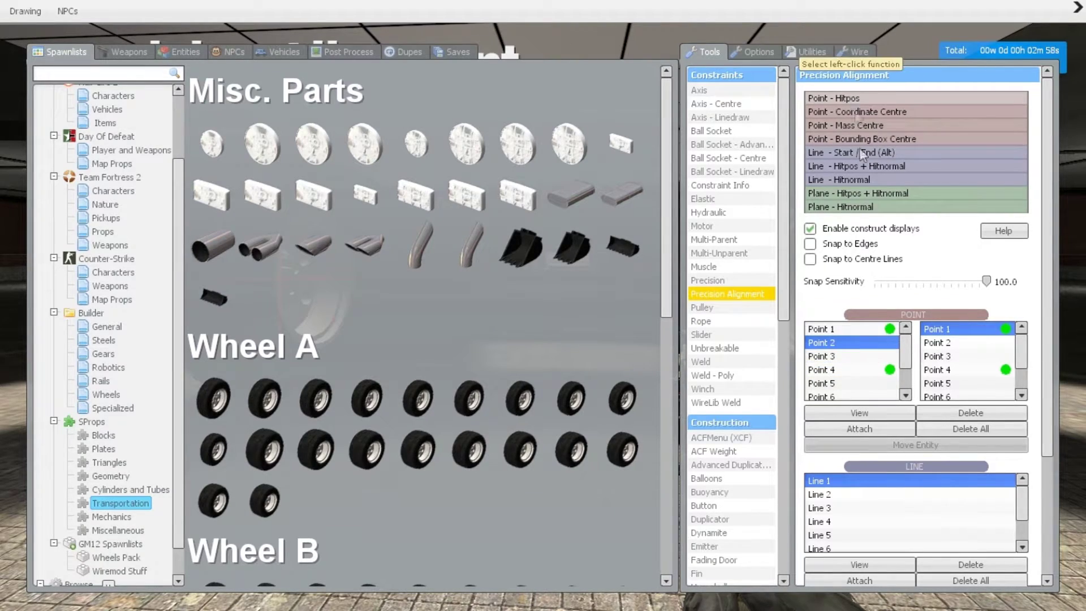
key(q)
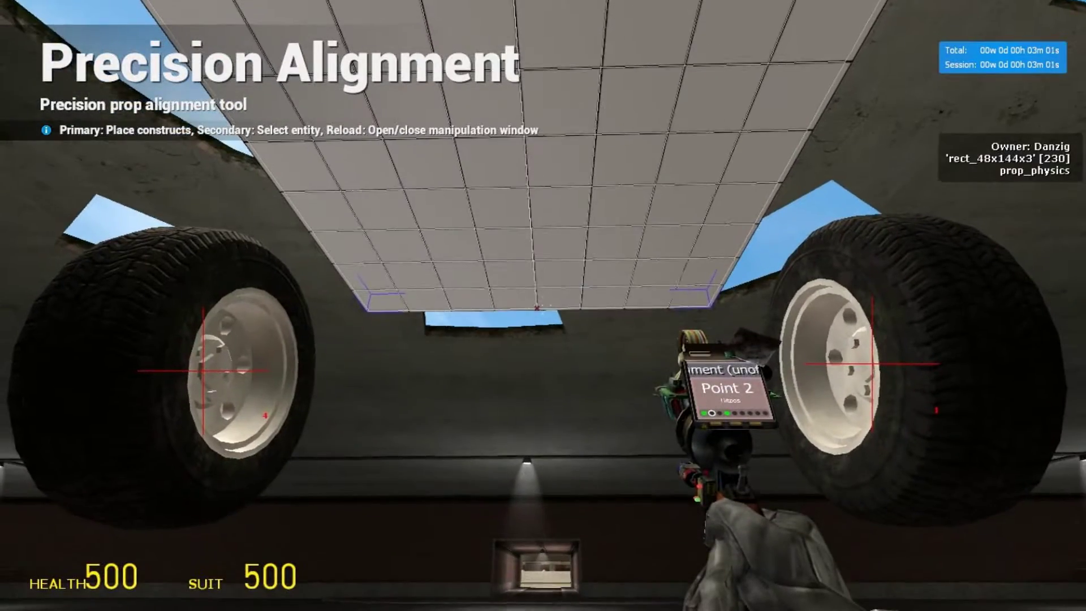
click(543, 305)
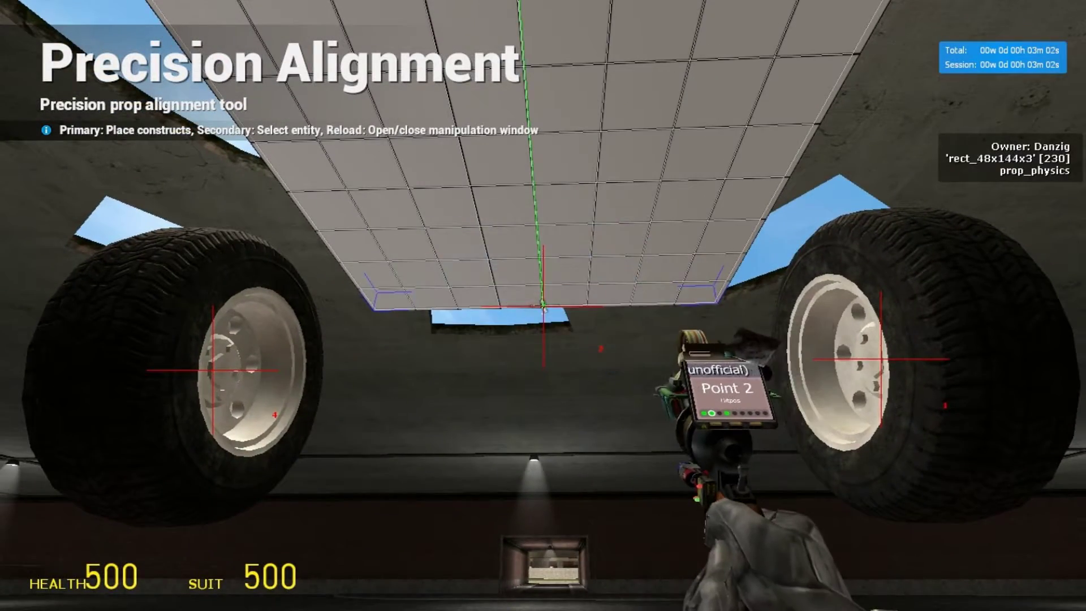
- Place Point 3 by Hitpos on the centreline of the plate's underside, near the plate's middle
key(q)
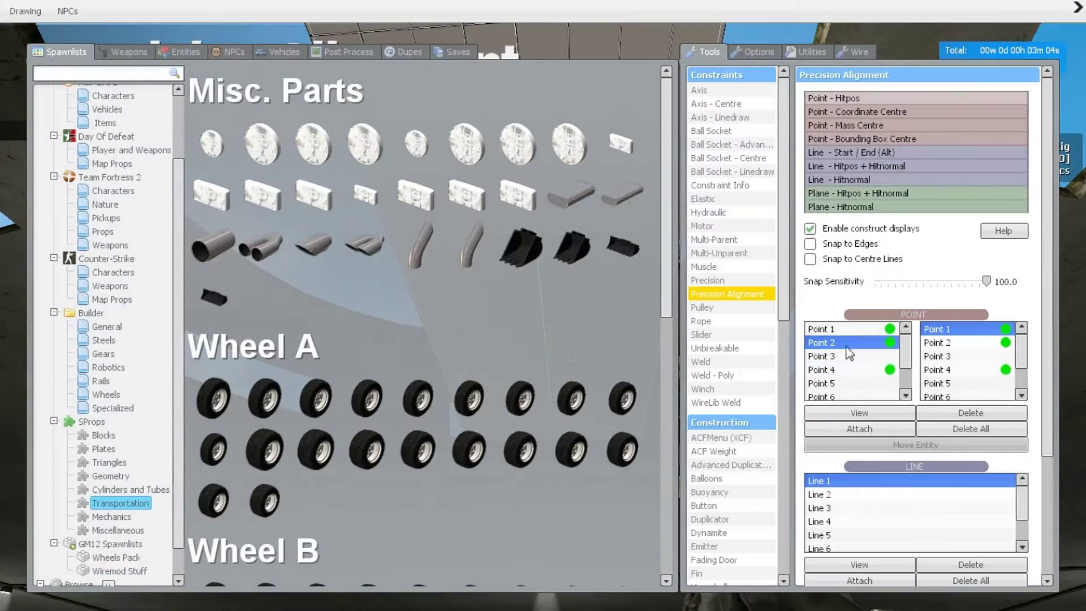
click(848, 356)
key(q)
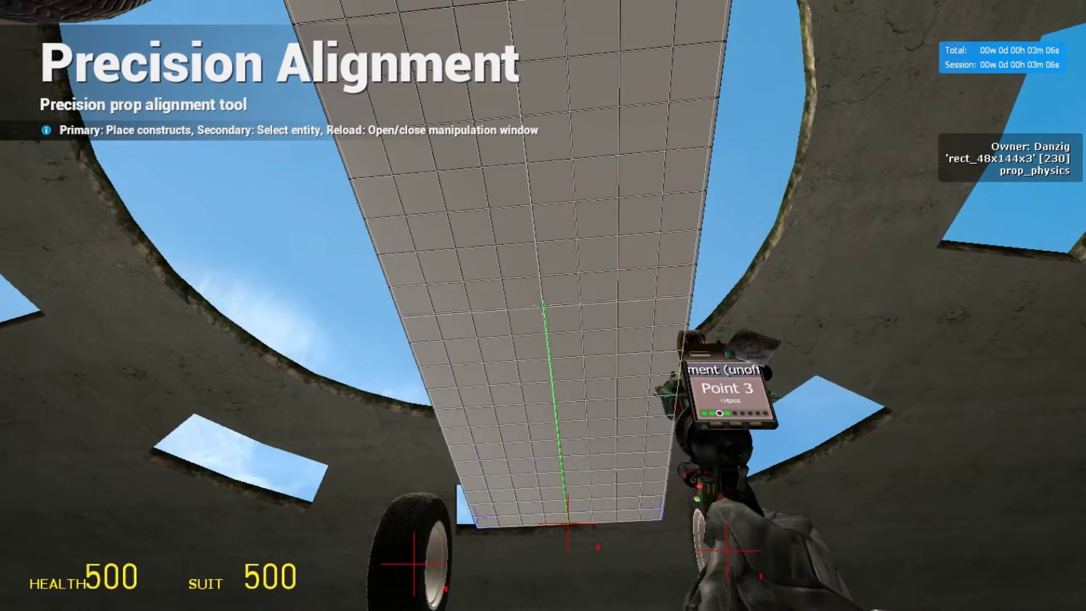
click(543, 305)
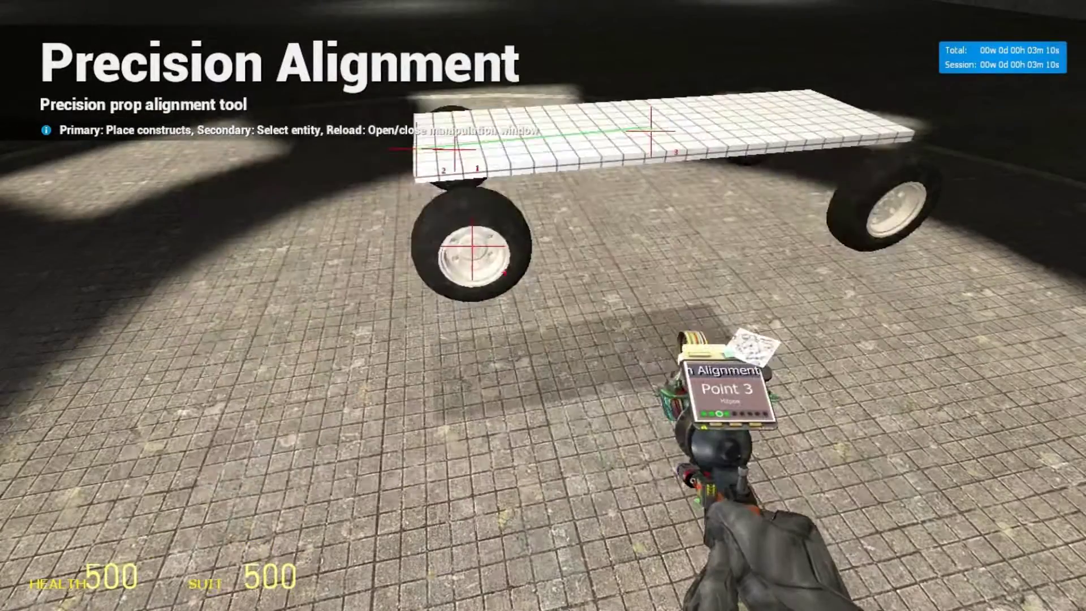
- Create rigid rope constraints of width 2.00 from Point 1 to Point 2 and from Point 1 to Point 3
key(r)
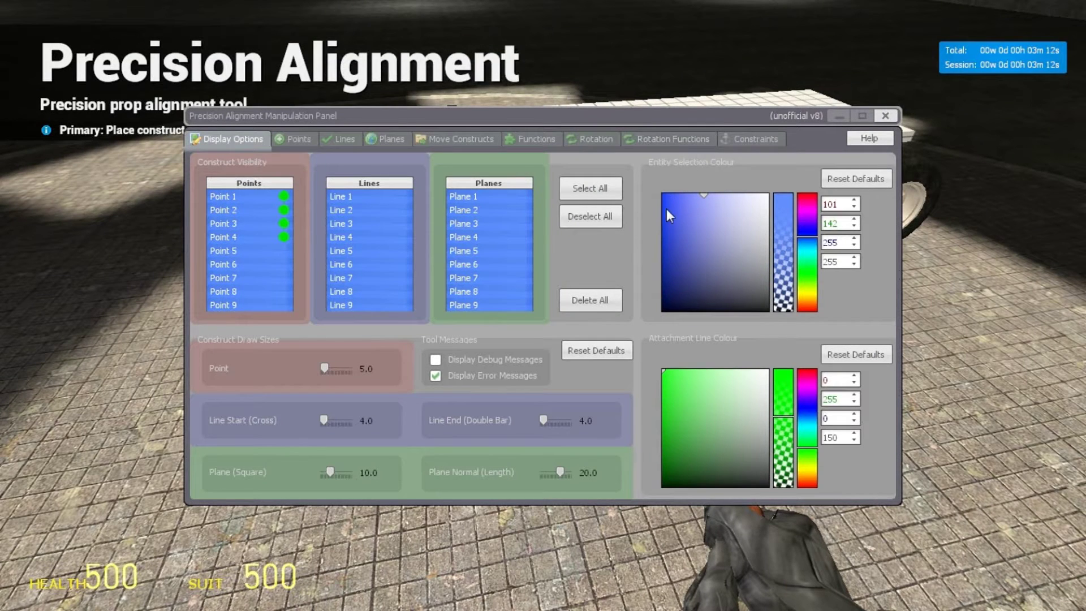
click(755, 140)
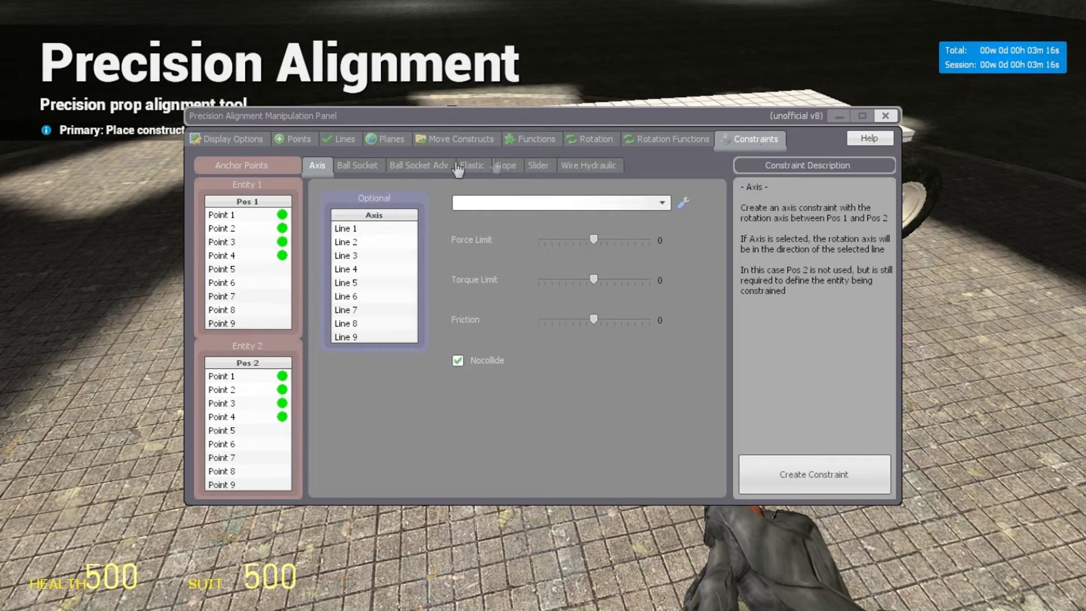
click(506, 166)
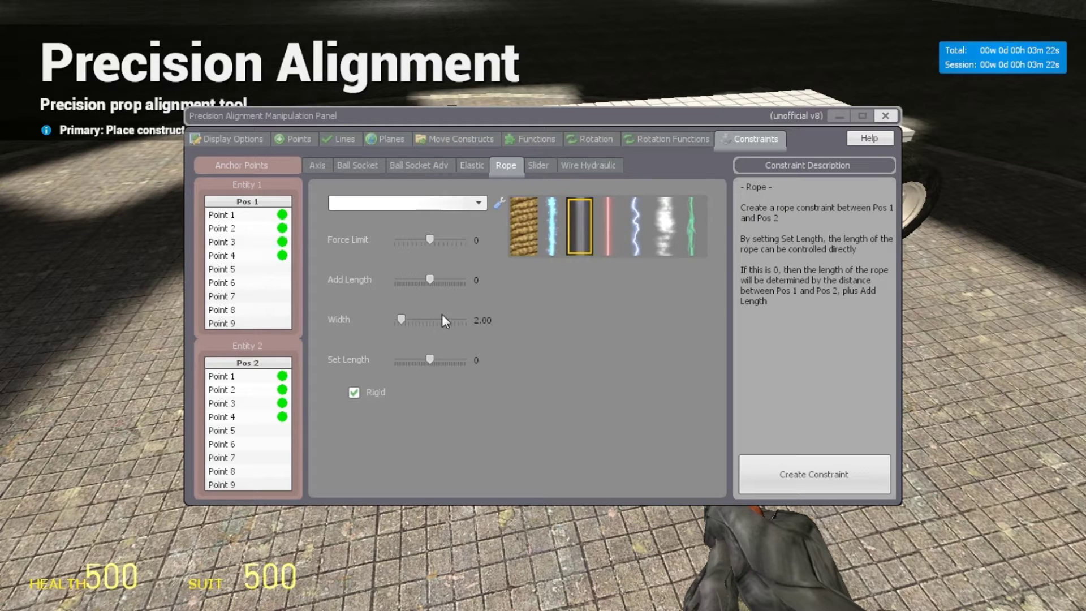
click(266, 216)
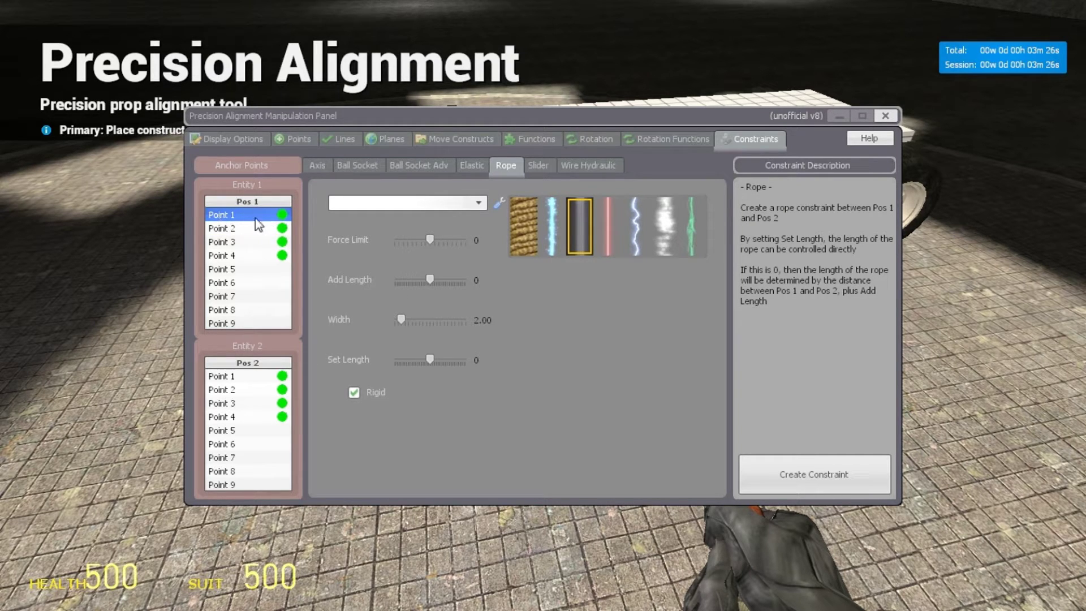
click(260, 391)
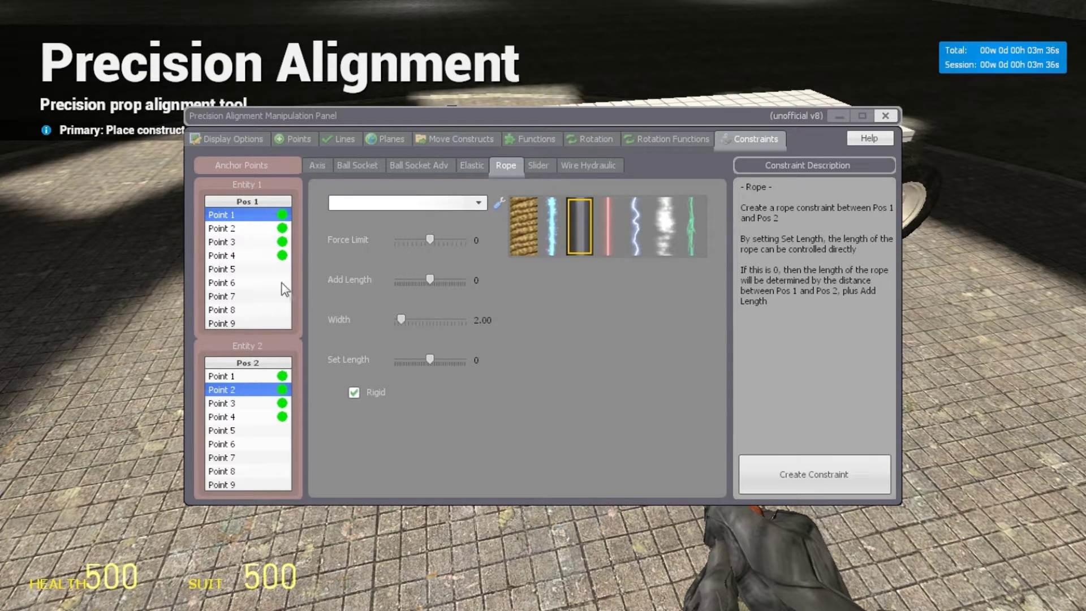
click(786, 485)
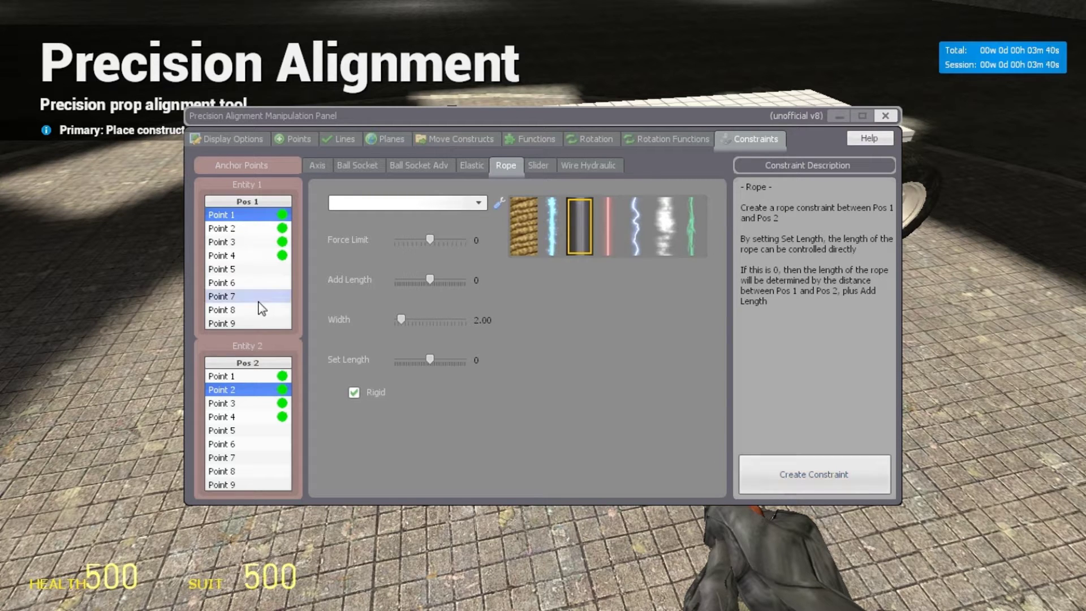
click(239, 403)
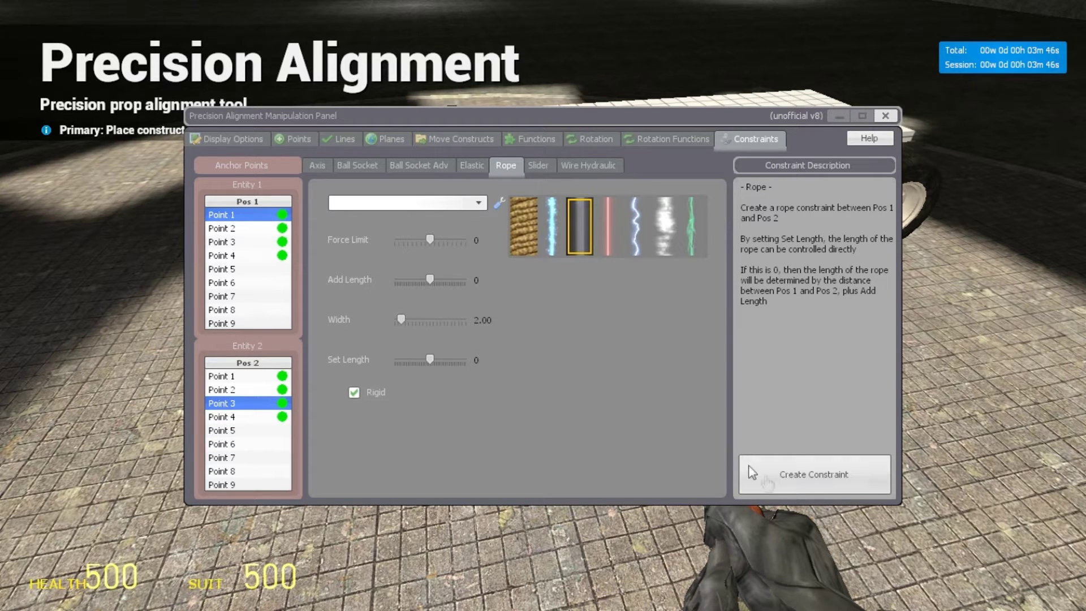
click(802, 483)
- Create rigid rope constraints from Point 4 to Point 2 and to Point 3, and close the manipulation panel
click(251, 256)
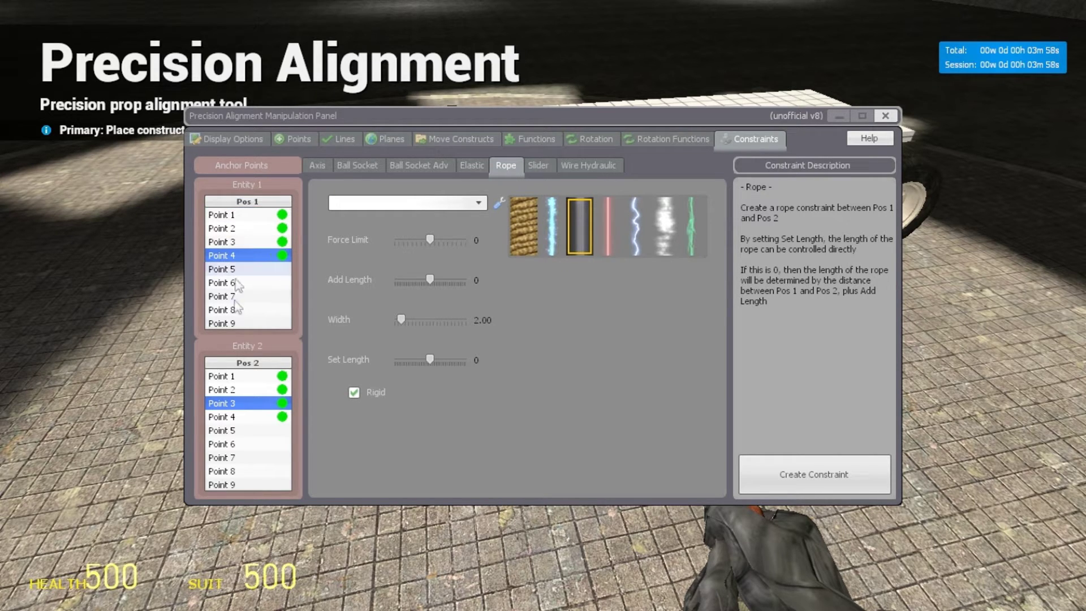
click(243, 389)
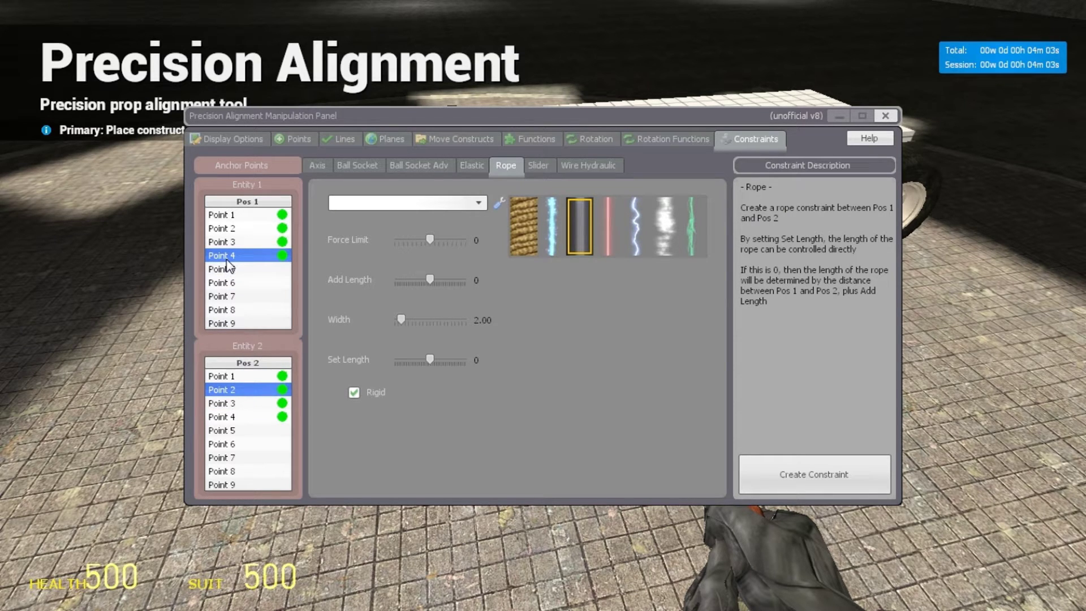
click(827, 486)
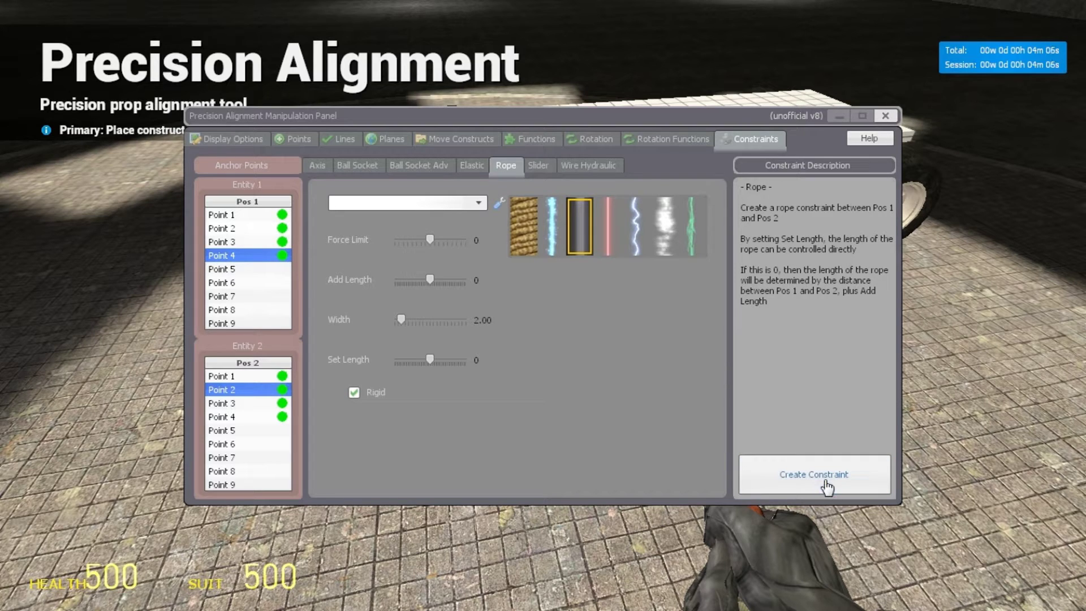
click(262, 404)
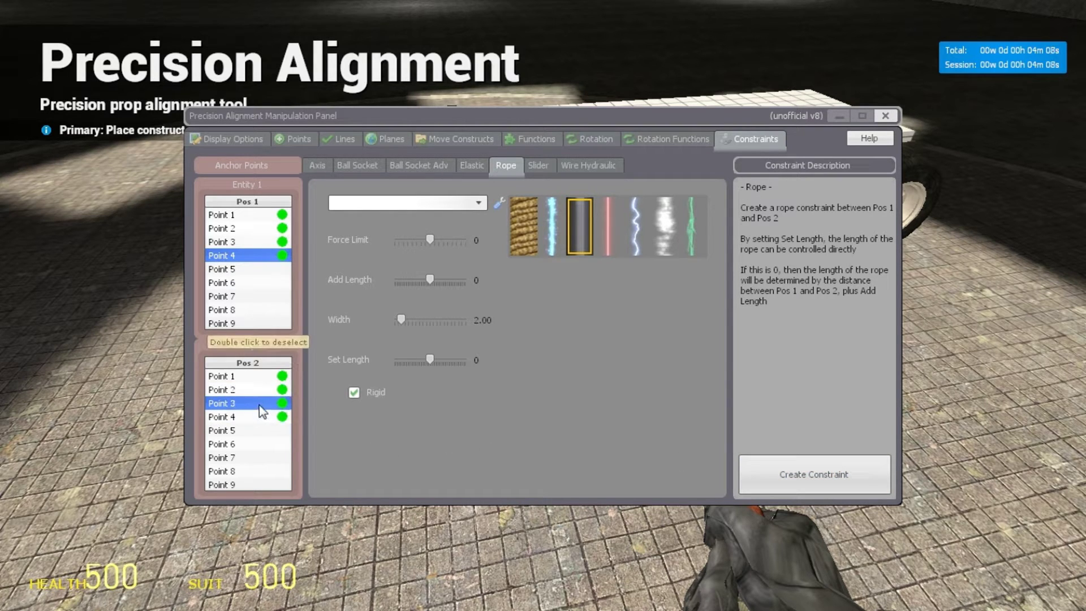
click(799, 478)
click(882, 121)
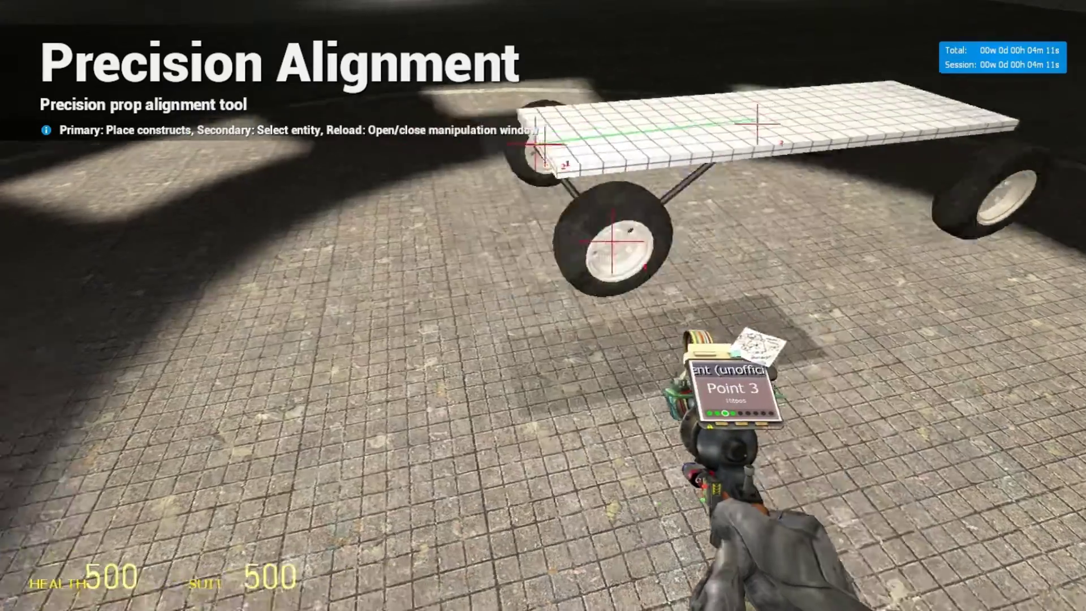
key(d)
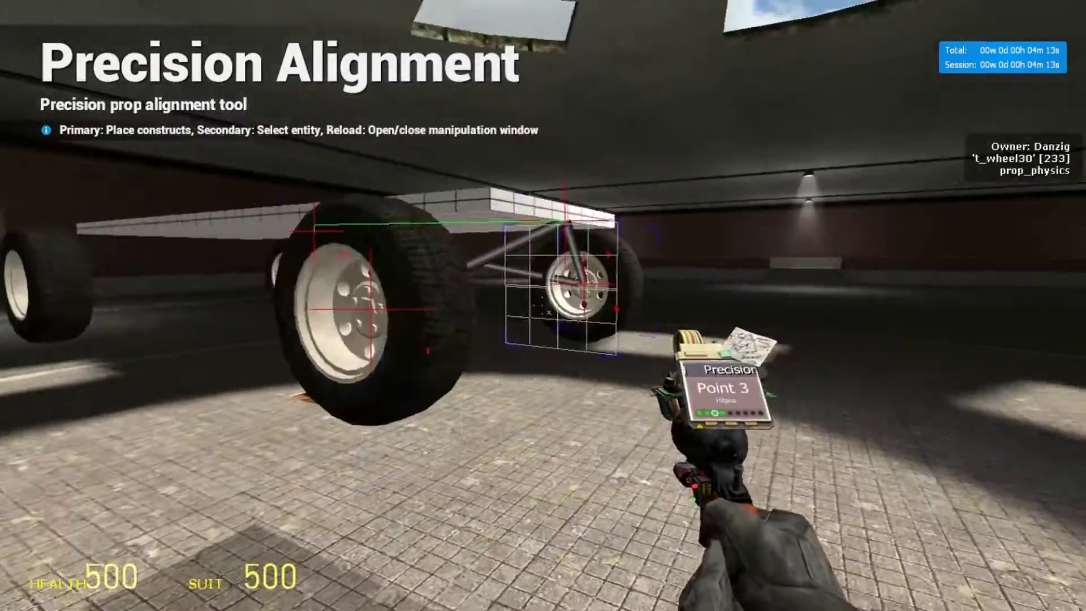
- Delete all the placed Precision Alignment points
key(w)
key(s)
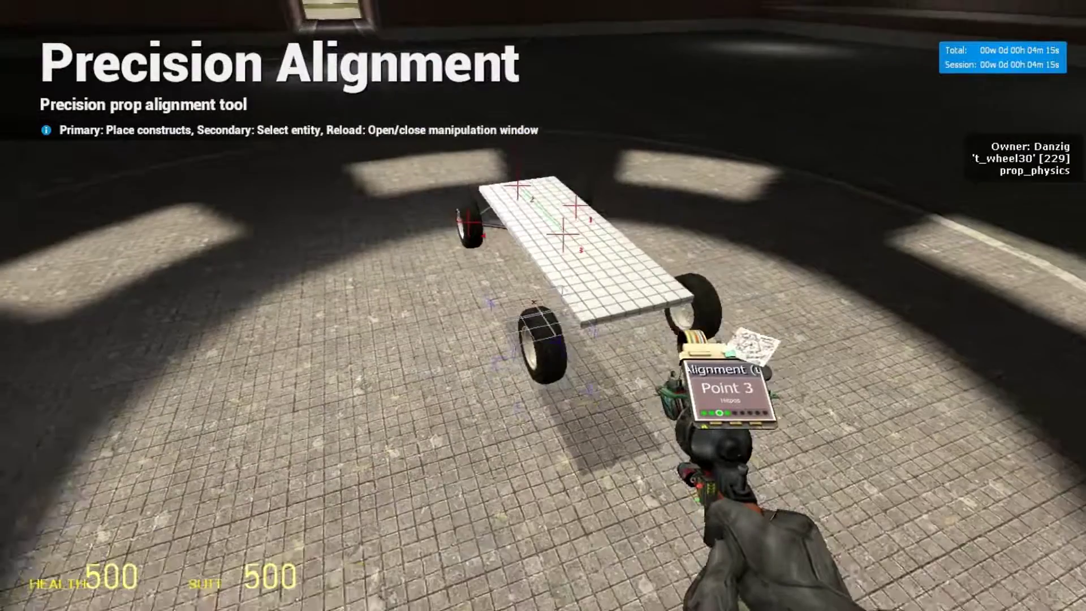
key(q)
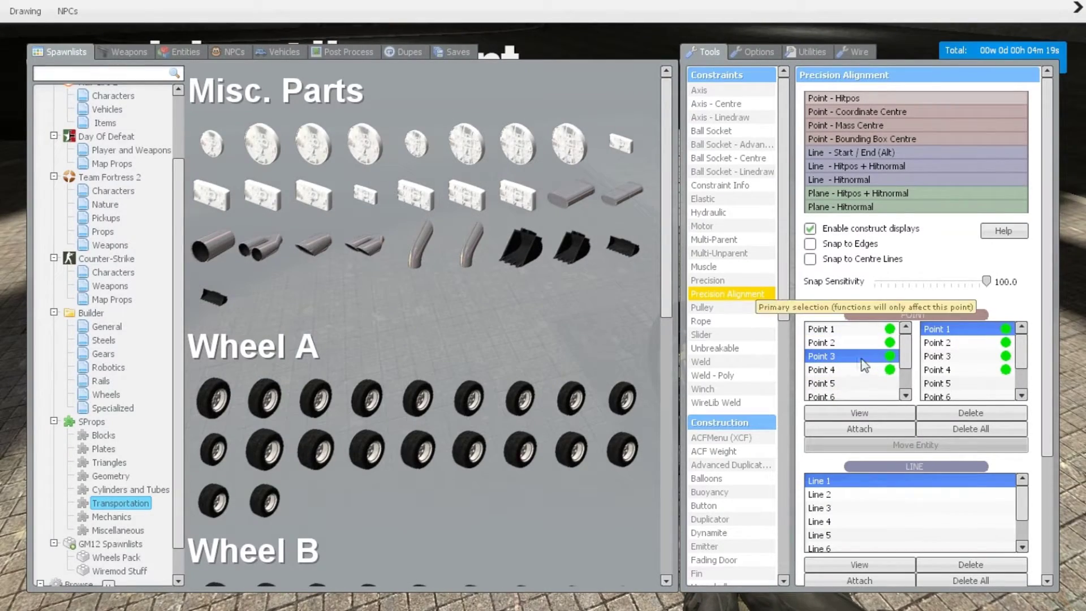
click(971, 431)
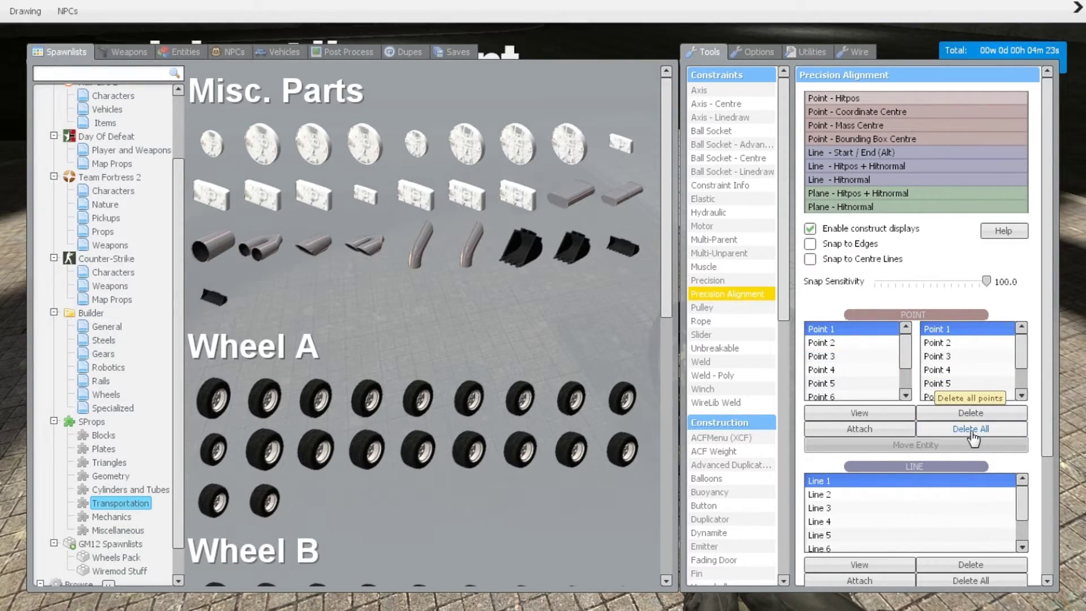
key(q)
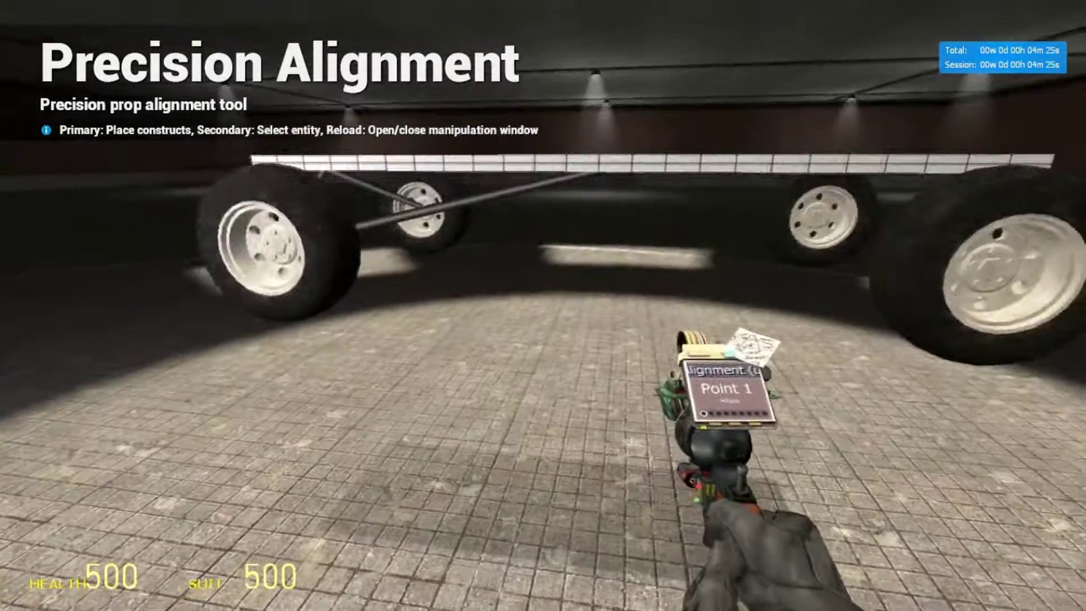
- Place Point 1 at the mass centre of one of the two unattached wheels at the plate's other end
key(q)
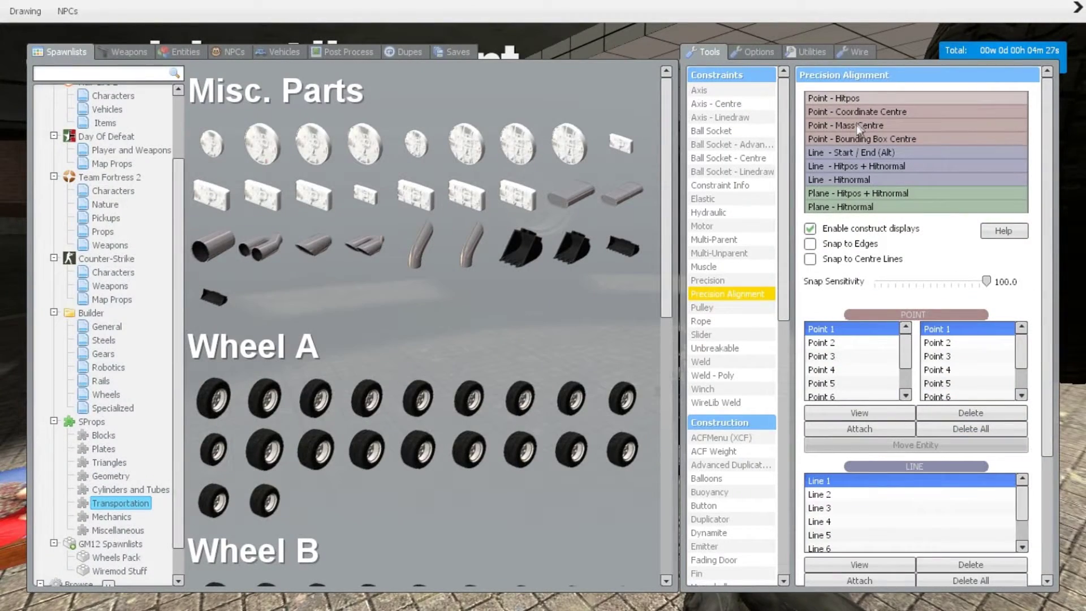
click(855, 126)
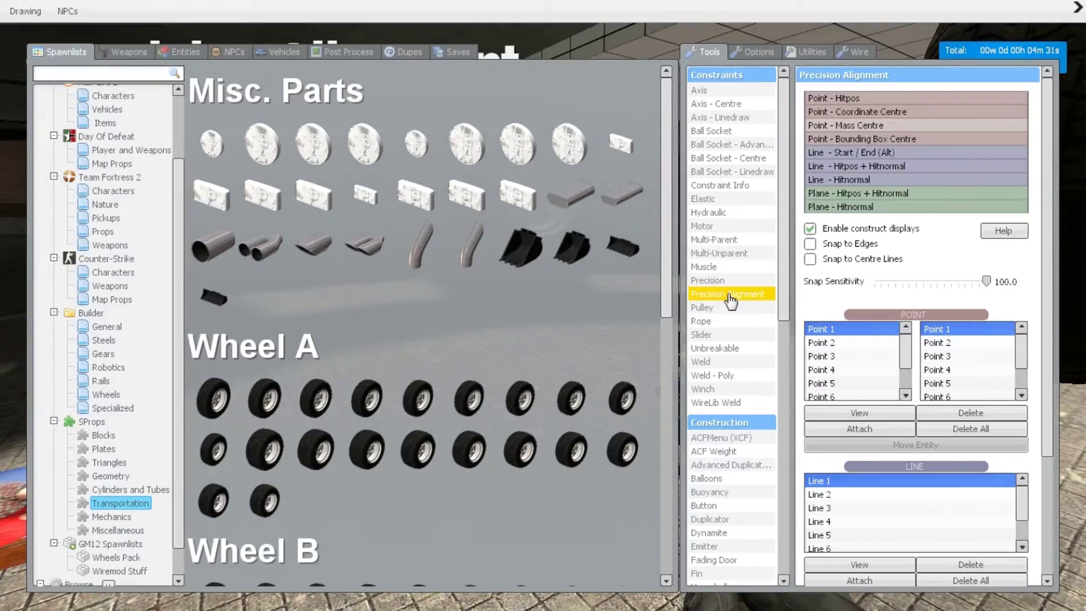
key(q)
key(q)
key(q)
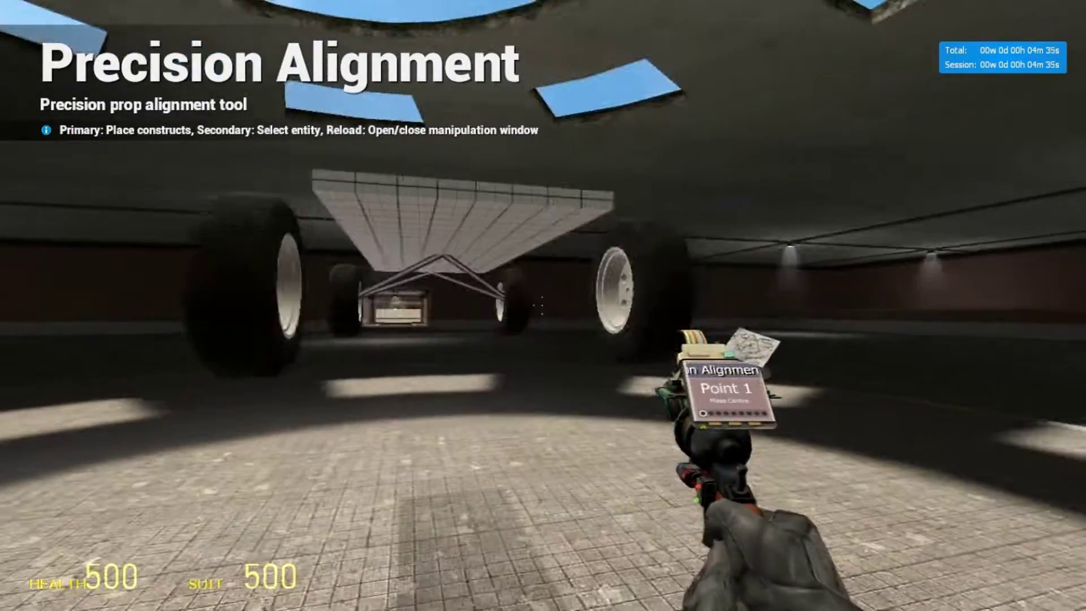
click(543, 305)
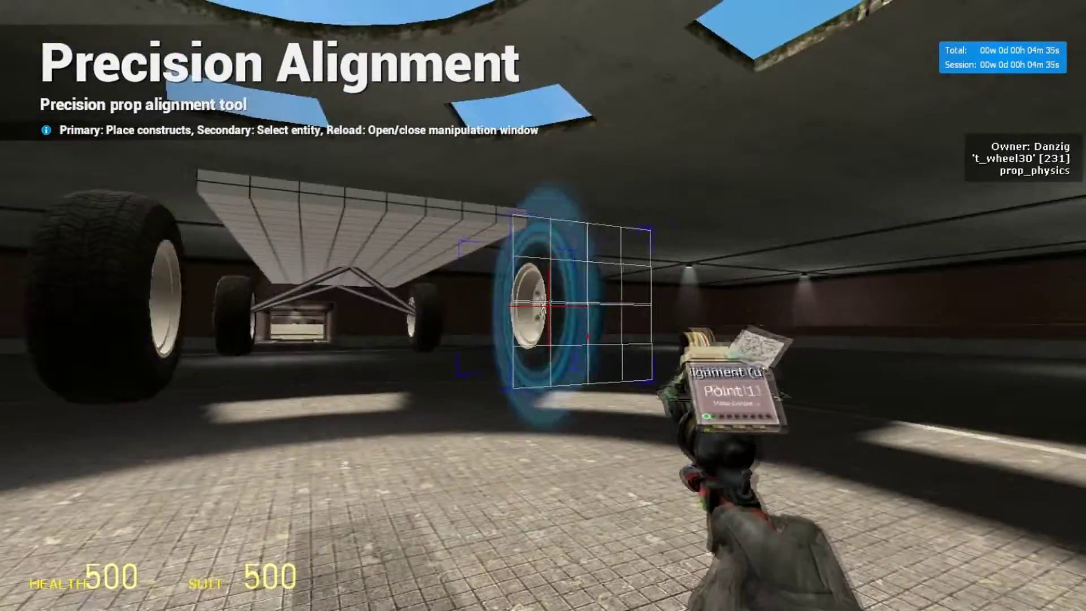
- Place Point 4 at the mass centre of the opposite unattached wheel
key(q)
click(848, 369)
key(q)
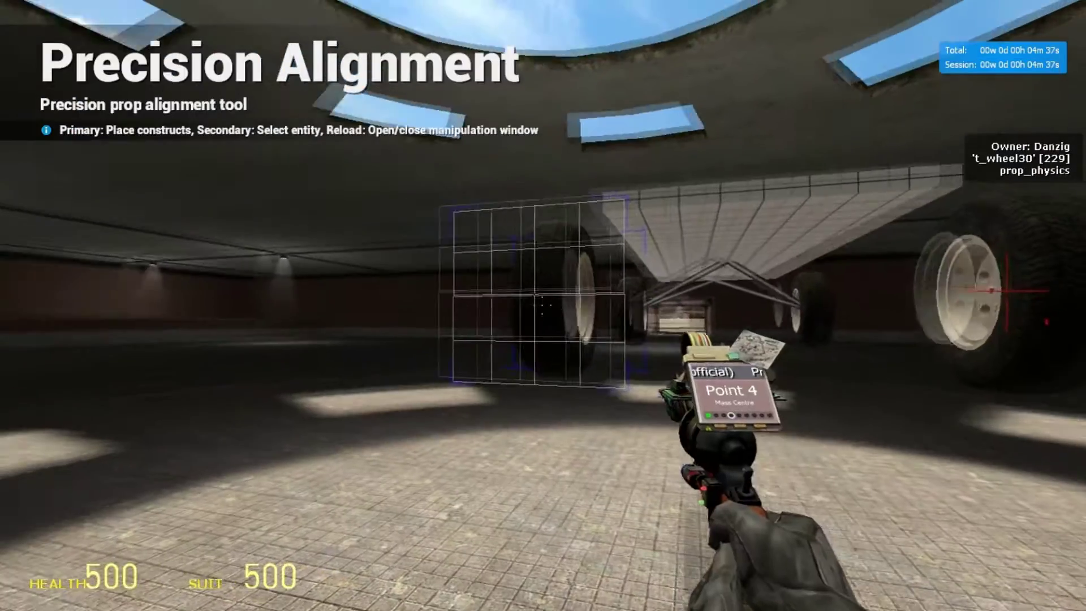
click(543, 306)
- Place Point 2 by Hitpos on the plate's underside, at the middle of the end edge between the two unattached wheels
key(q)
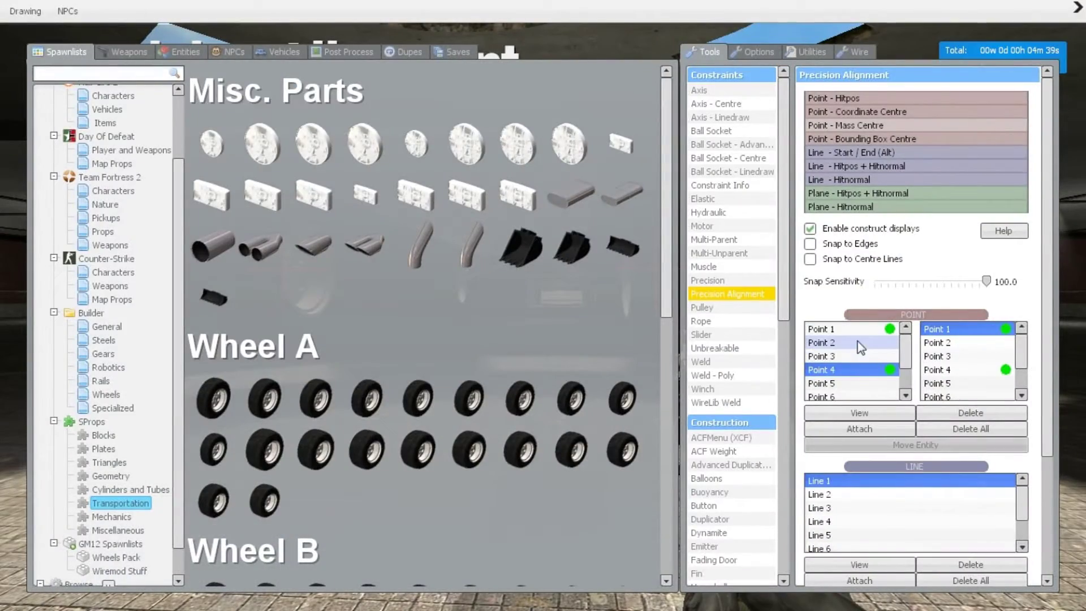
click(860, 346)
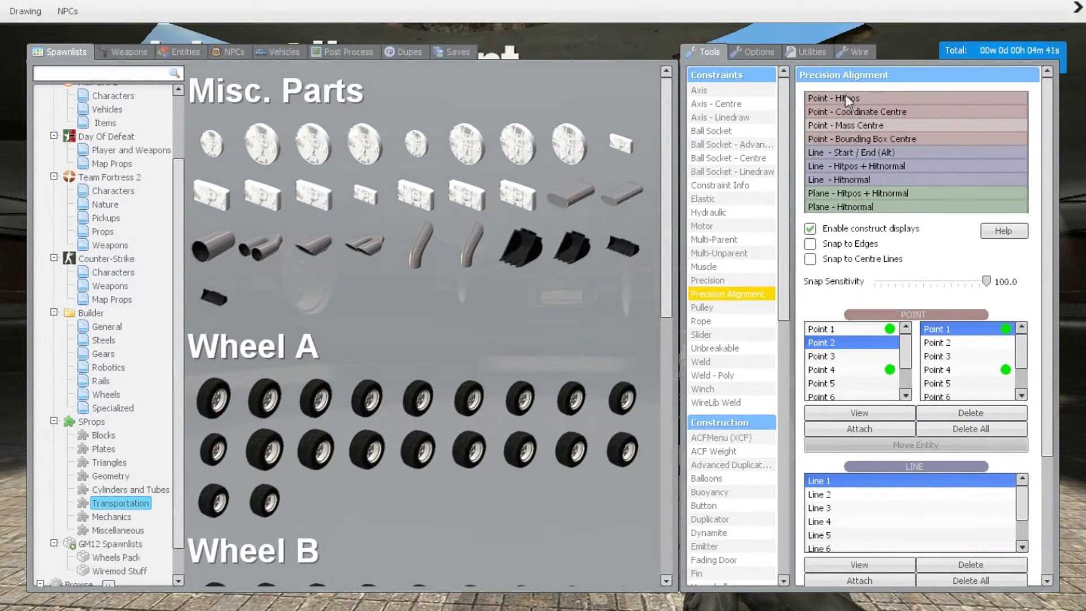
click(827, 100)
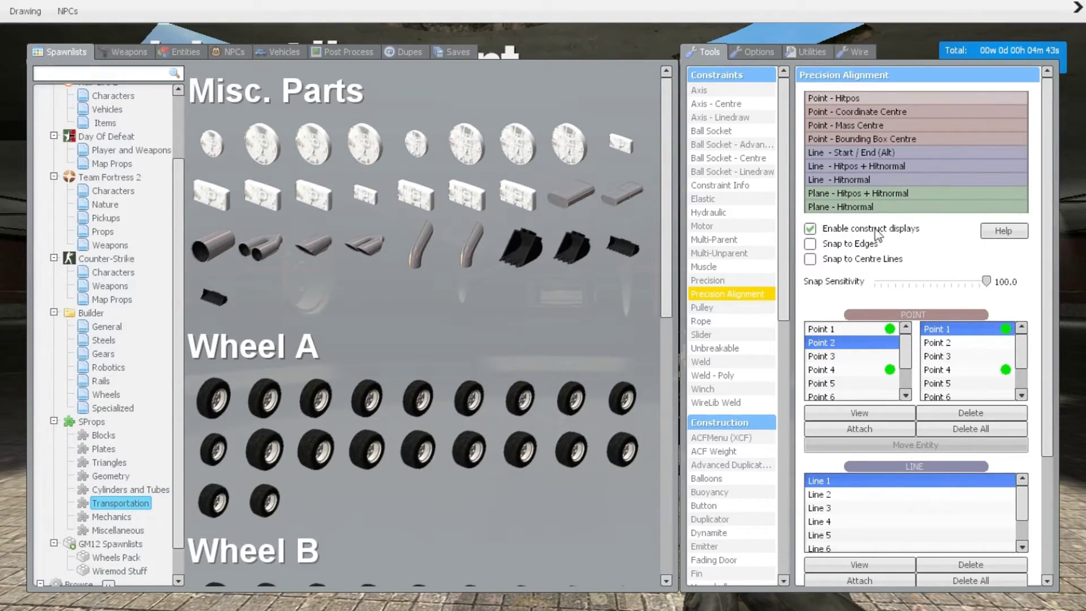
key(q)
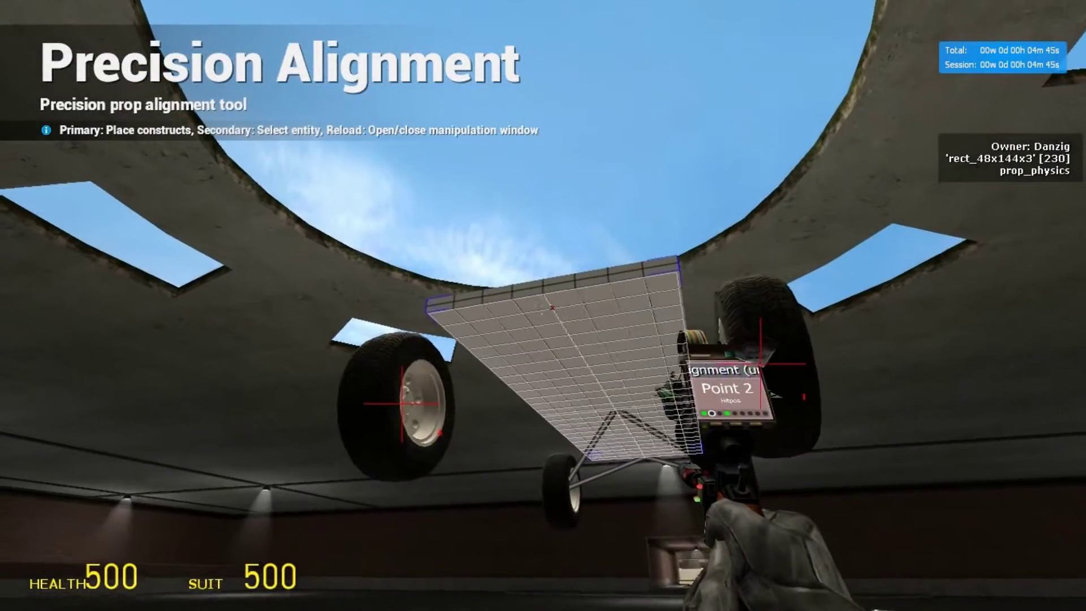
click(541, 306)
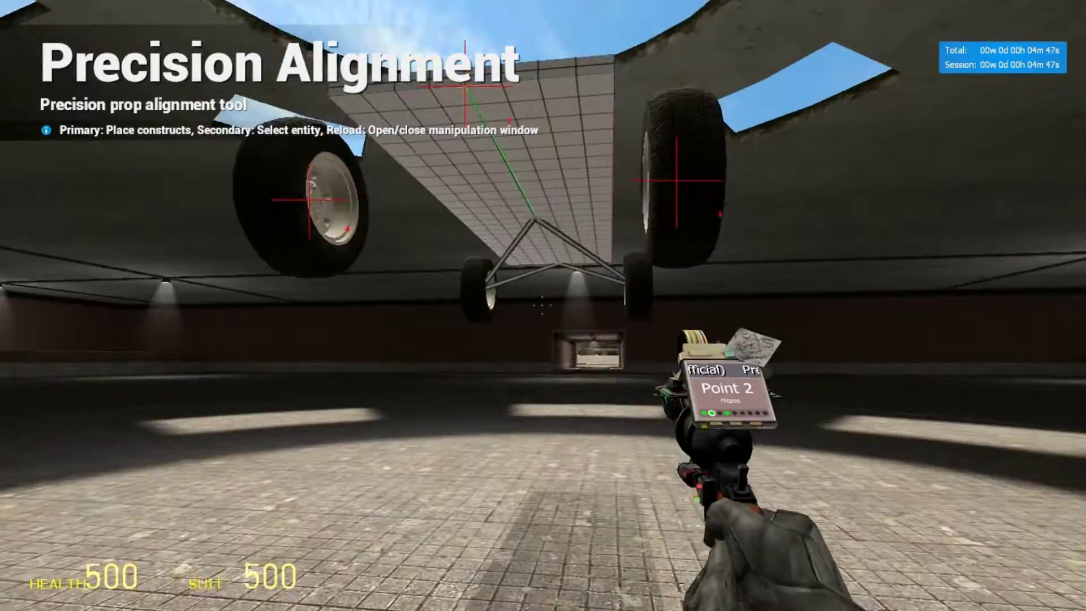
- Place Point 3 by Hitpos on the plate's underside, where the existing suspension ropes meet on the centreline
key(q)
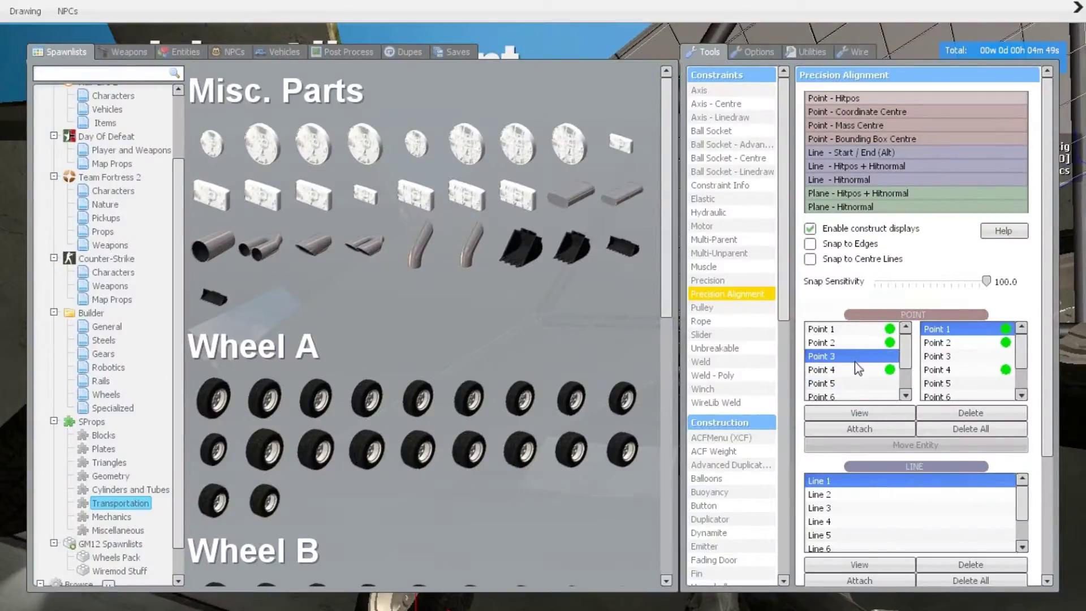
key(q)
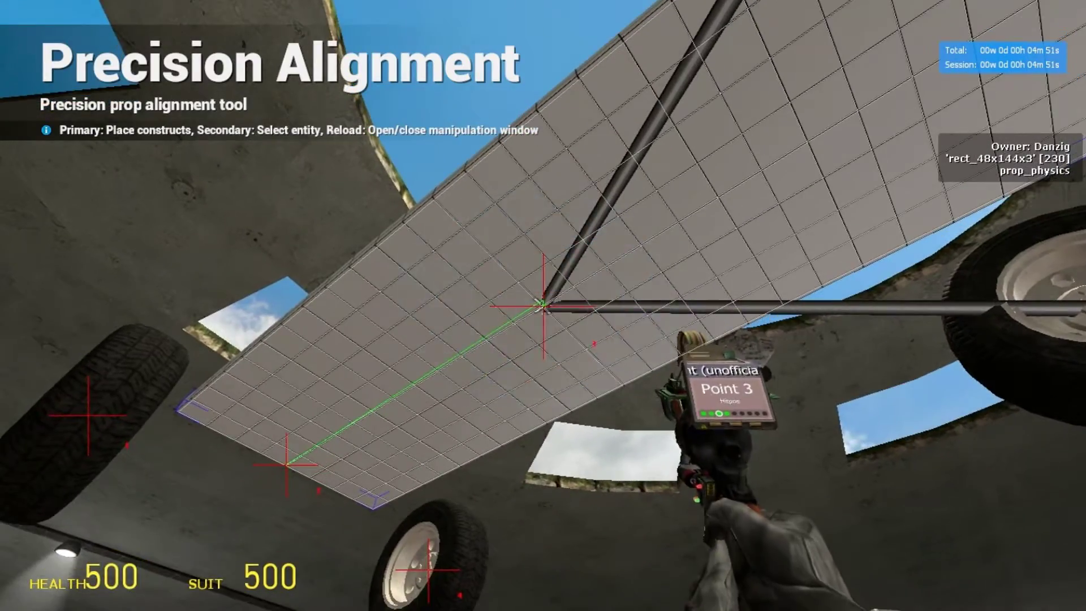
key(s)
key(w)
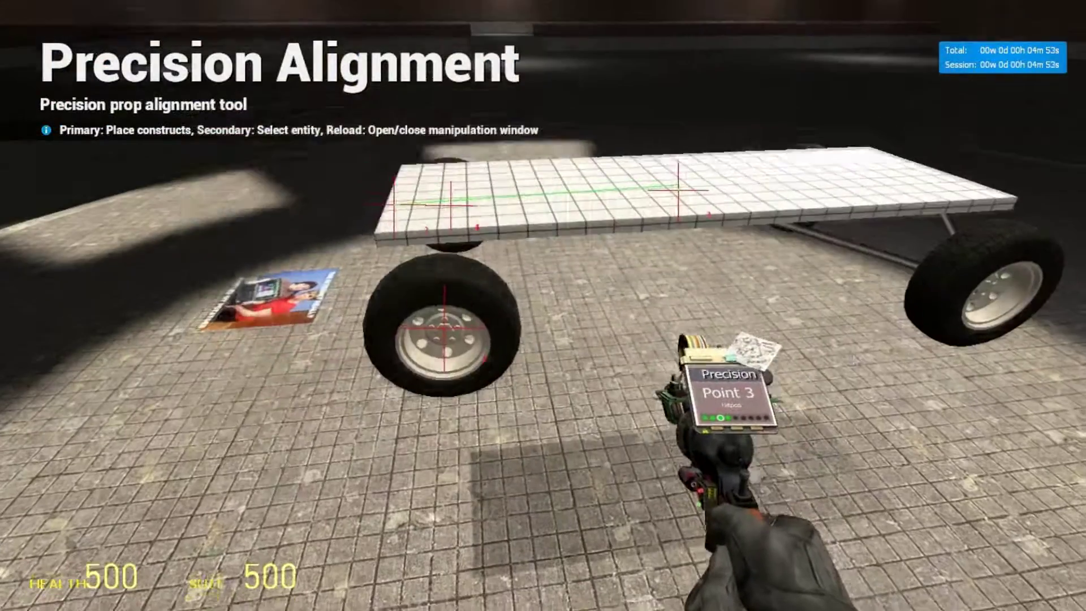
- Create rigid rope constraints of width 2.00 from Point 1 to Point 2 and from Point 1 to Point 3 for the second axle
key(r)
click(264, 220)
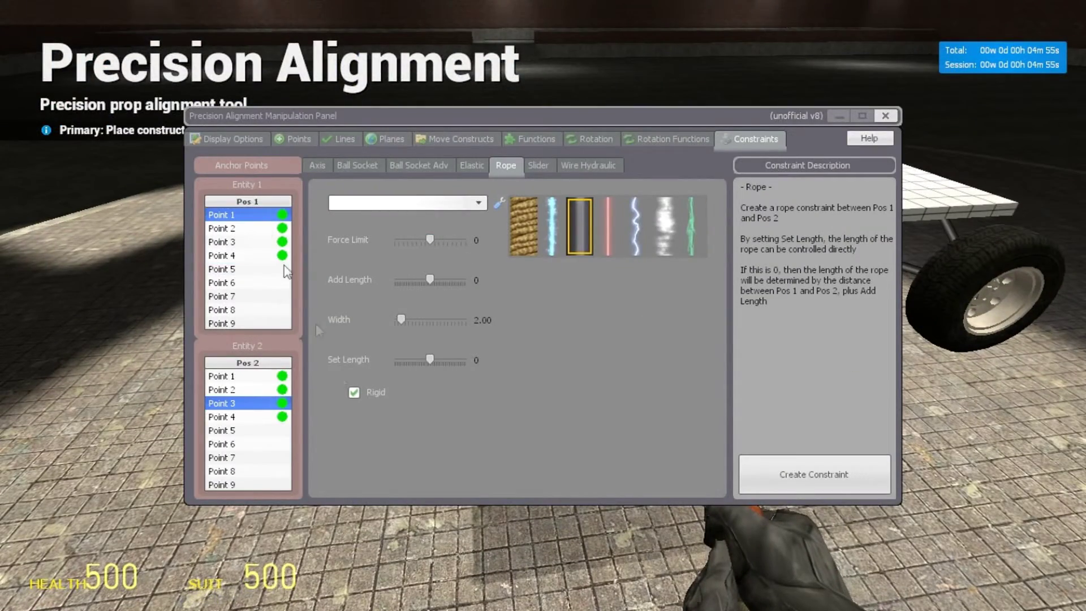
click(250, 390)
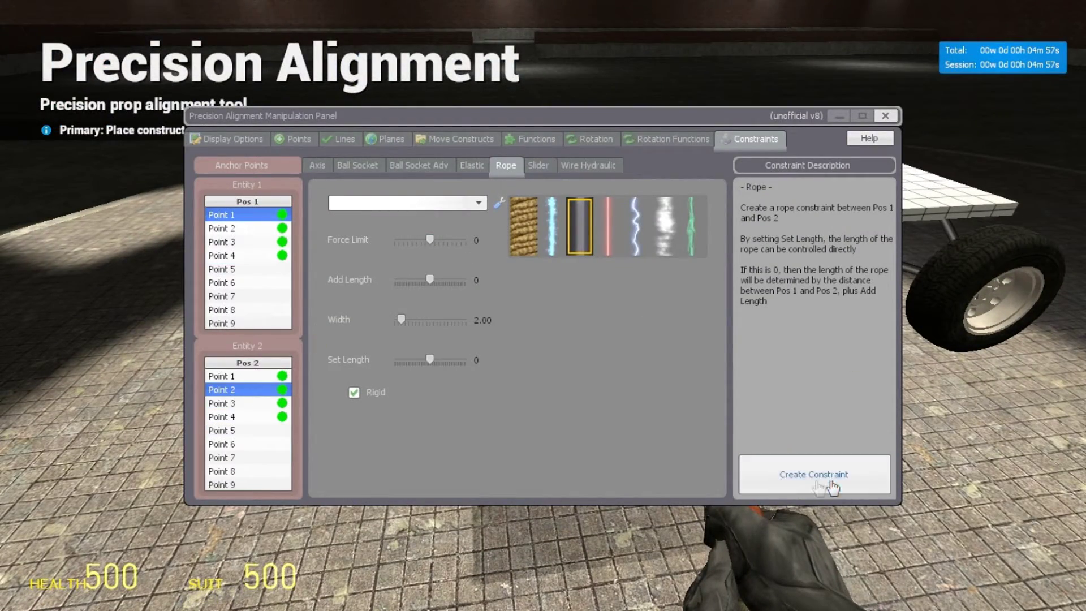
click(243, 404)
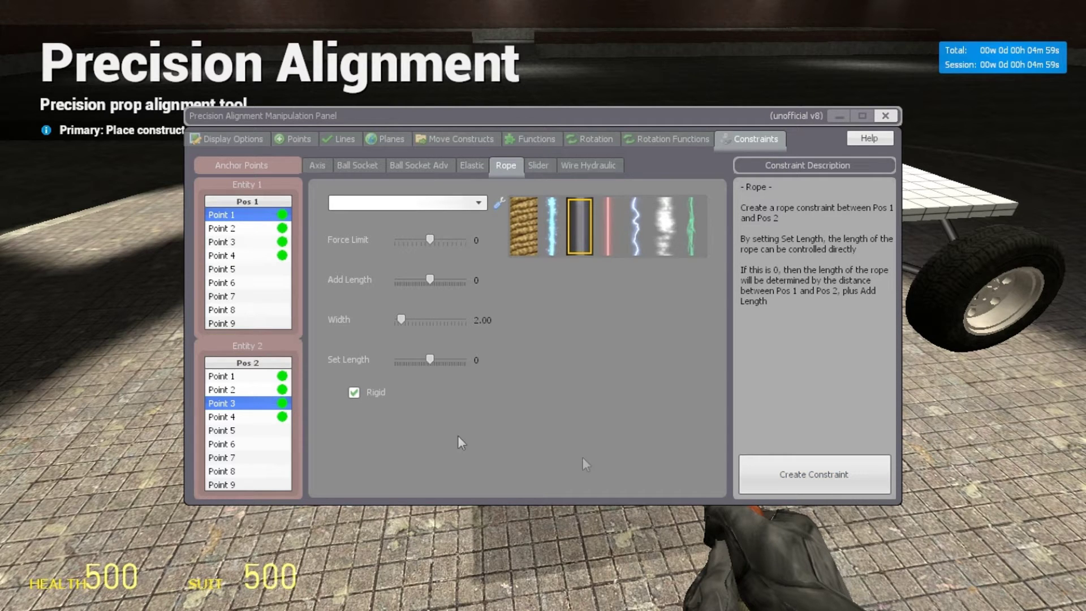
click(832, 485)
- Create rigid rope constraints from Point 4 to Point 2 and to Point 3 for the second axle, and close the manipulation panel
click(241, 258)
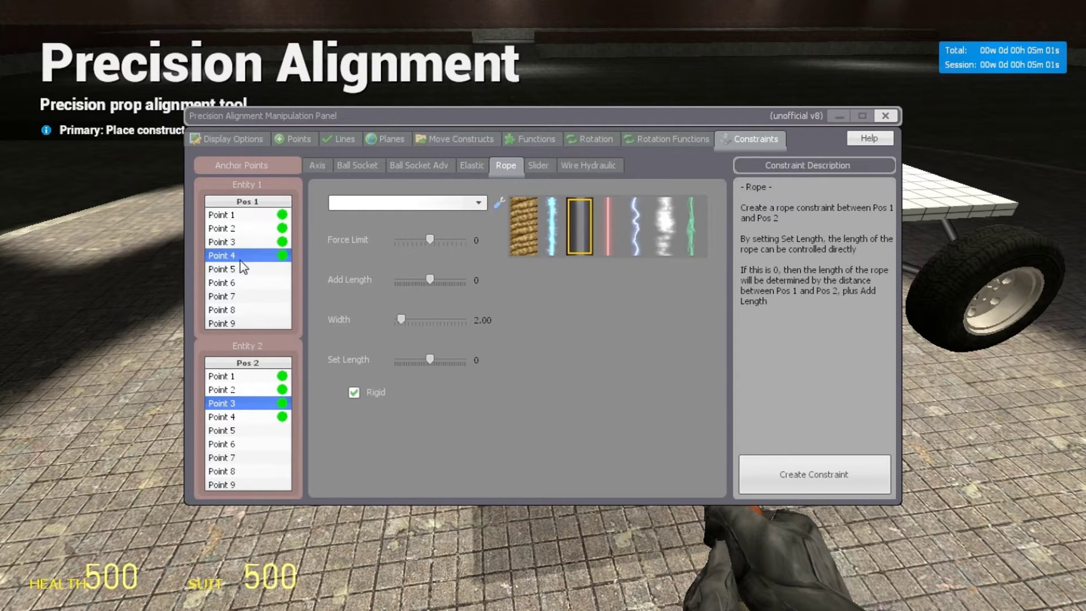
click(246, 392)
click(767, 487)
click(250, 403)
click(885, 116)
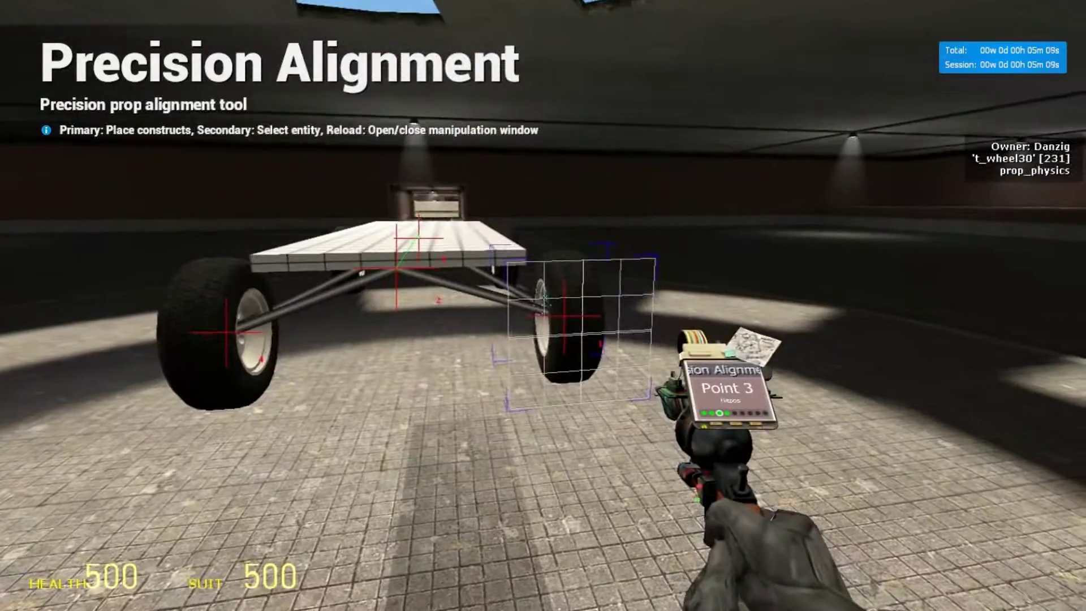
- Pull the plate upward with the Precision tool at a push/pull amount of 15, and set the amount to 5
key(q)
click(709, 281)
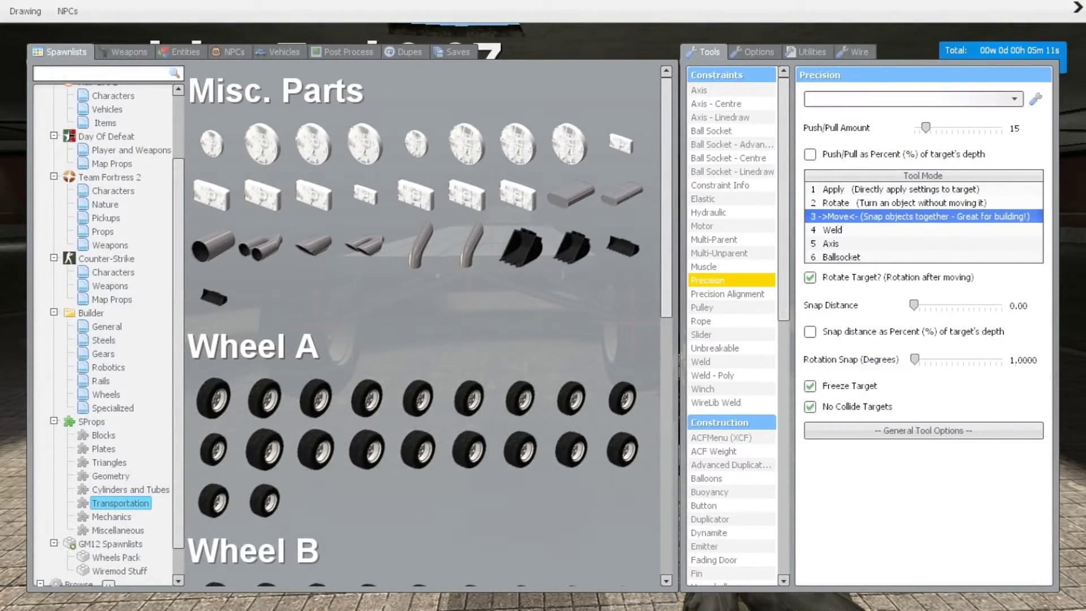
click(904, 46)
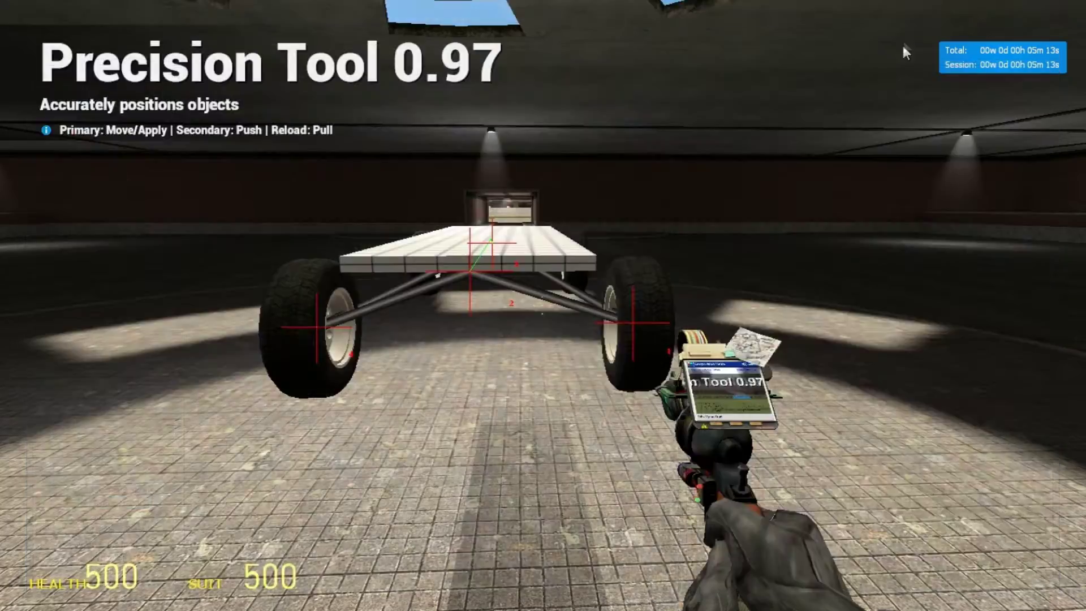
key(w)
key(s)
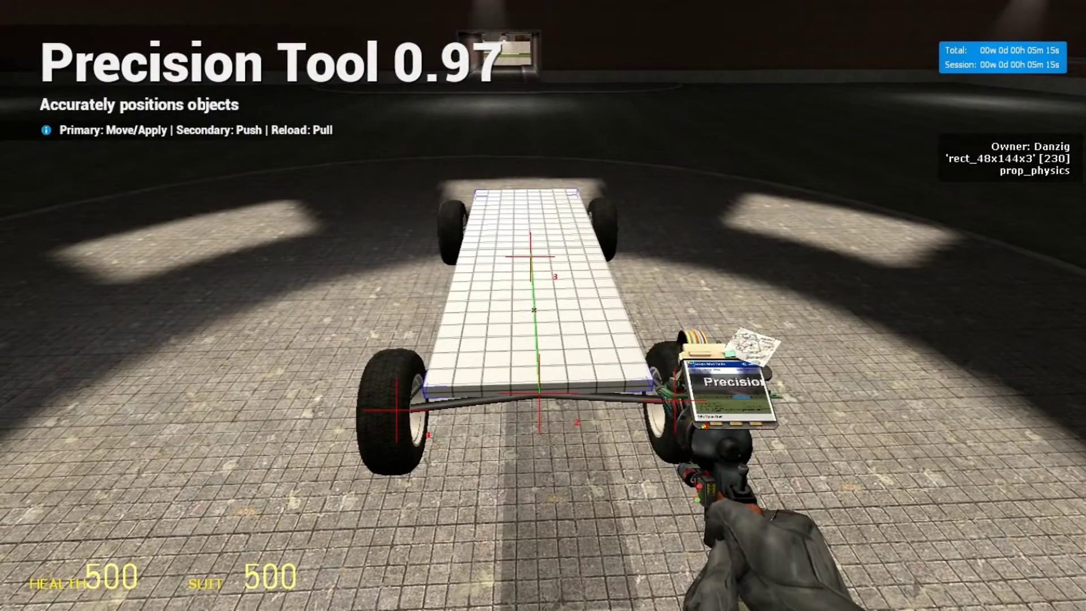
key(r)
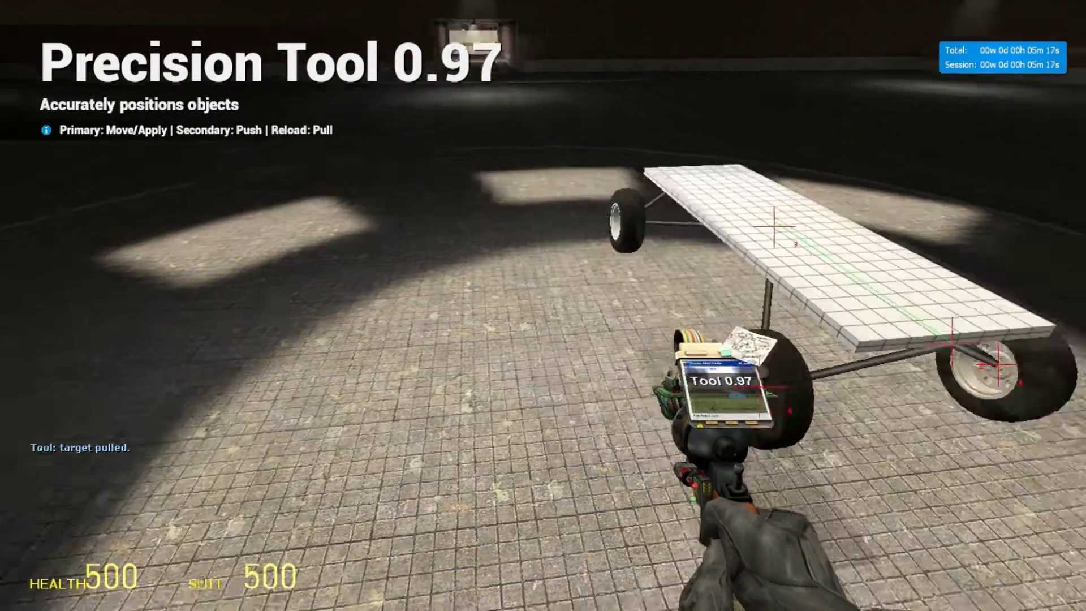
key(q)
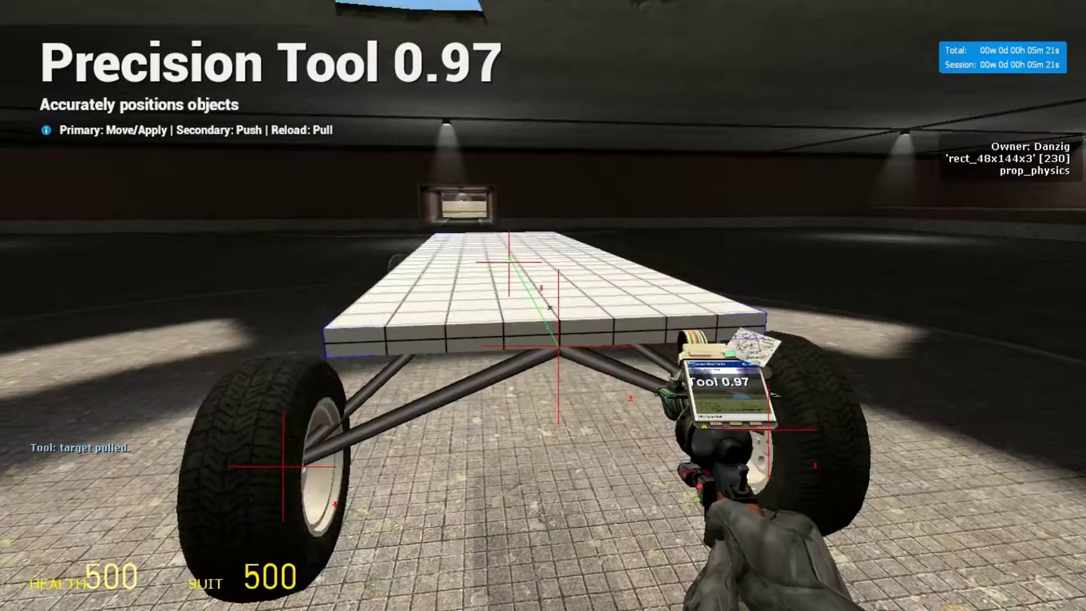
- Create a non-rigid rope of width 2.00 from the first end wheel's inner hub centre to the plate's side edge directly above it
key(q)
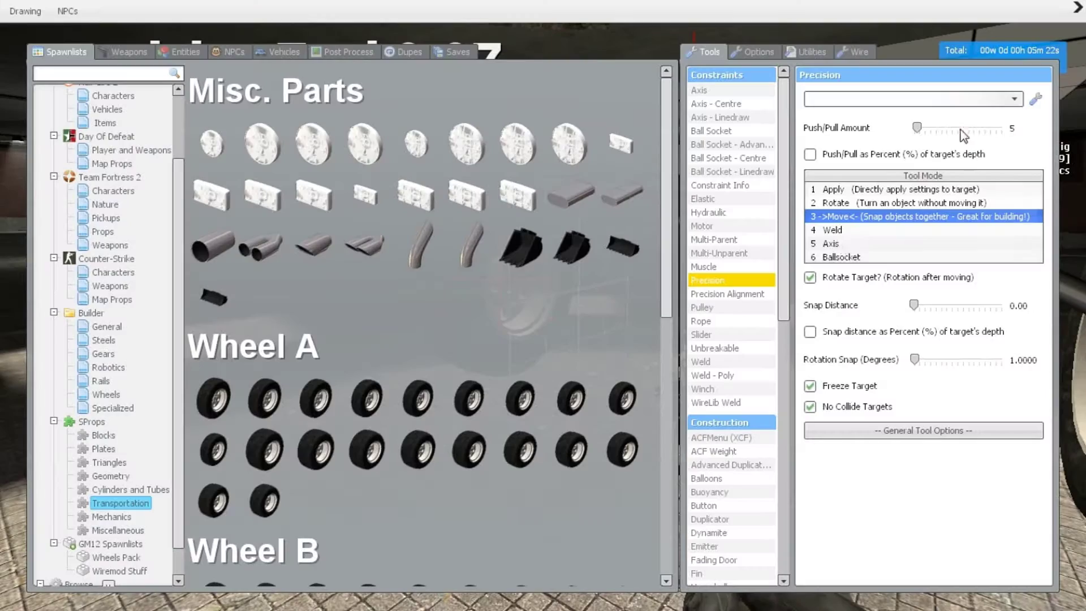
click(716, 322)
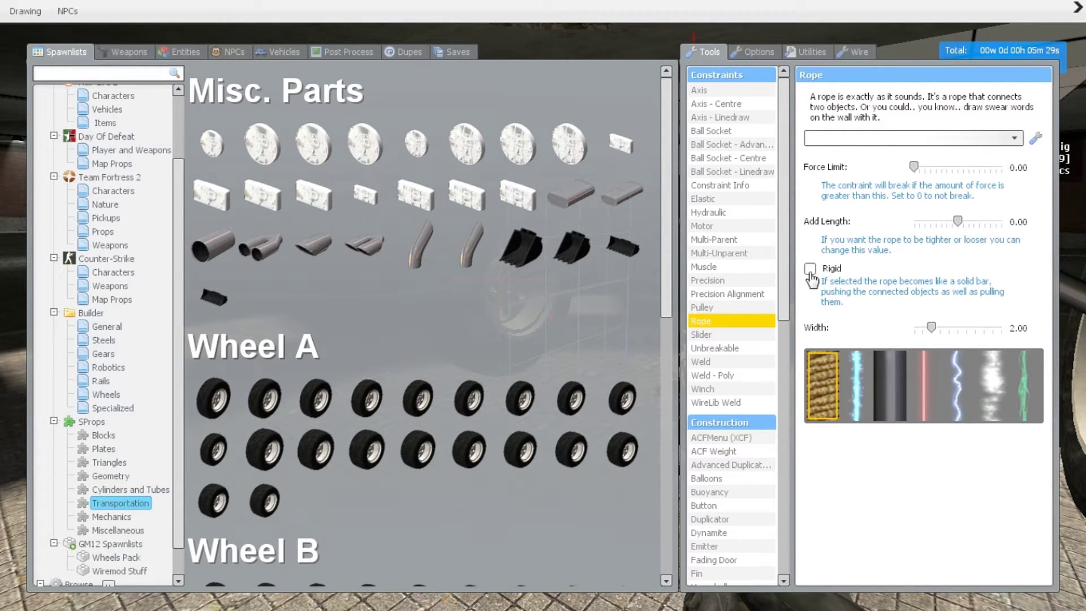
key(q)
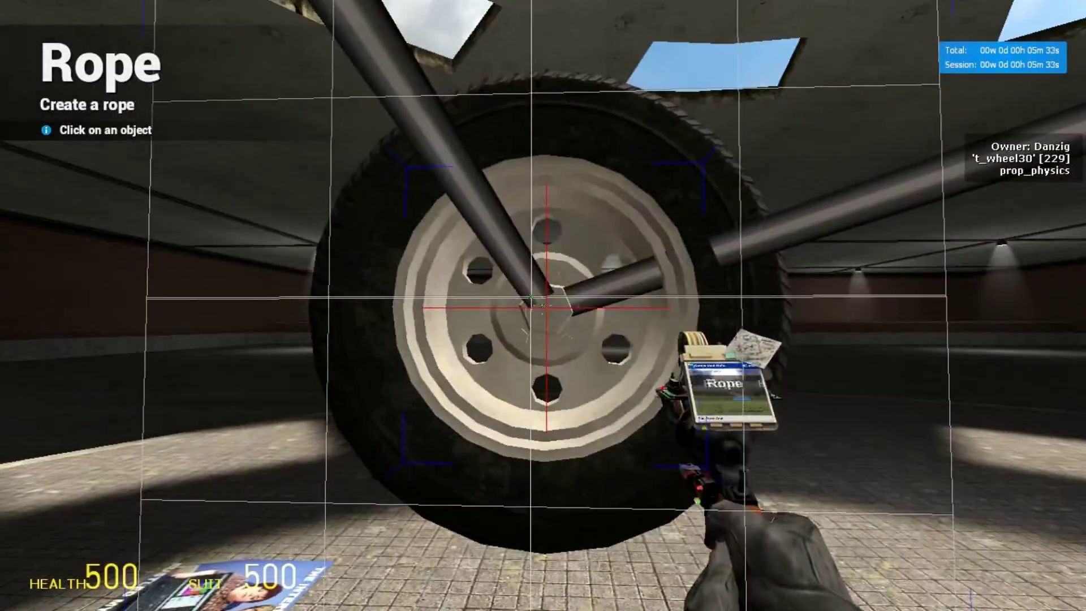
click(543, 305)
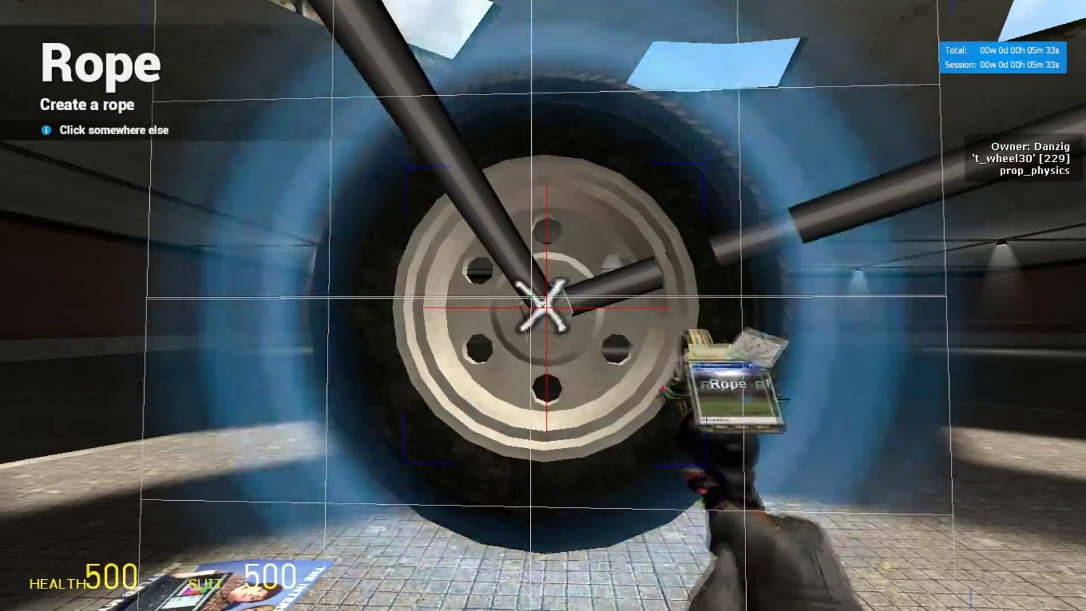
key(w)
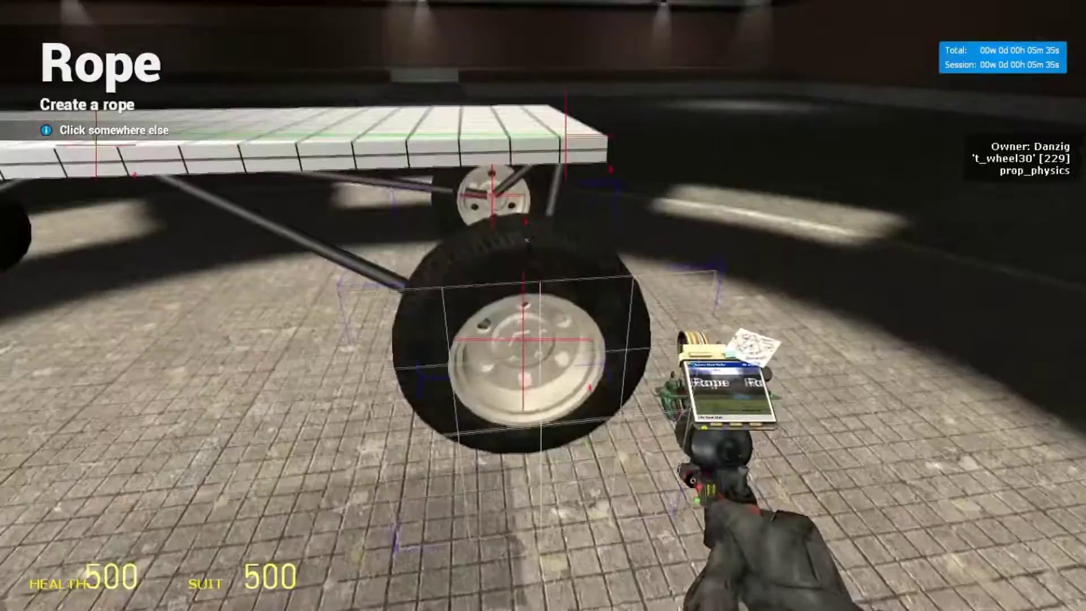
key(ctrl)
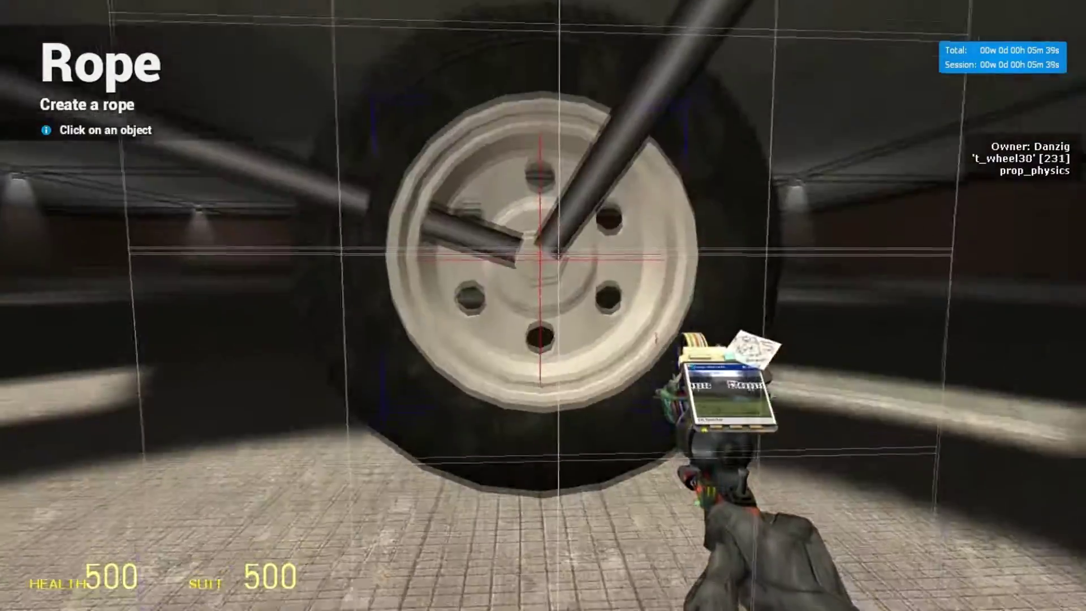
- Create a non-rigid rope from the second wheel's inner hub centre to the plate's side edge directly above it
click(543, 305)
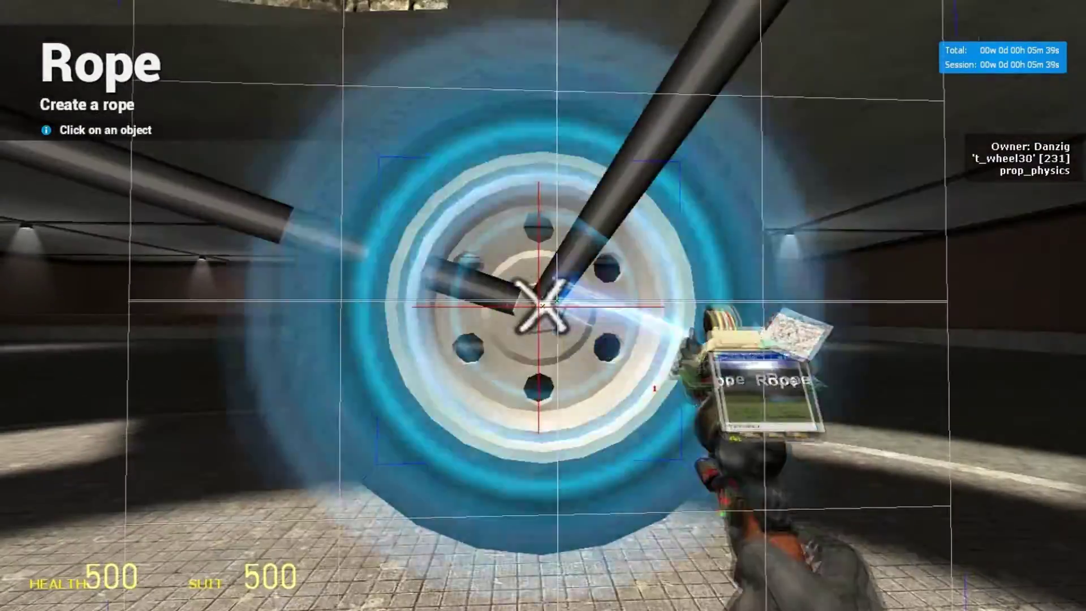
key(a)
key(w)
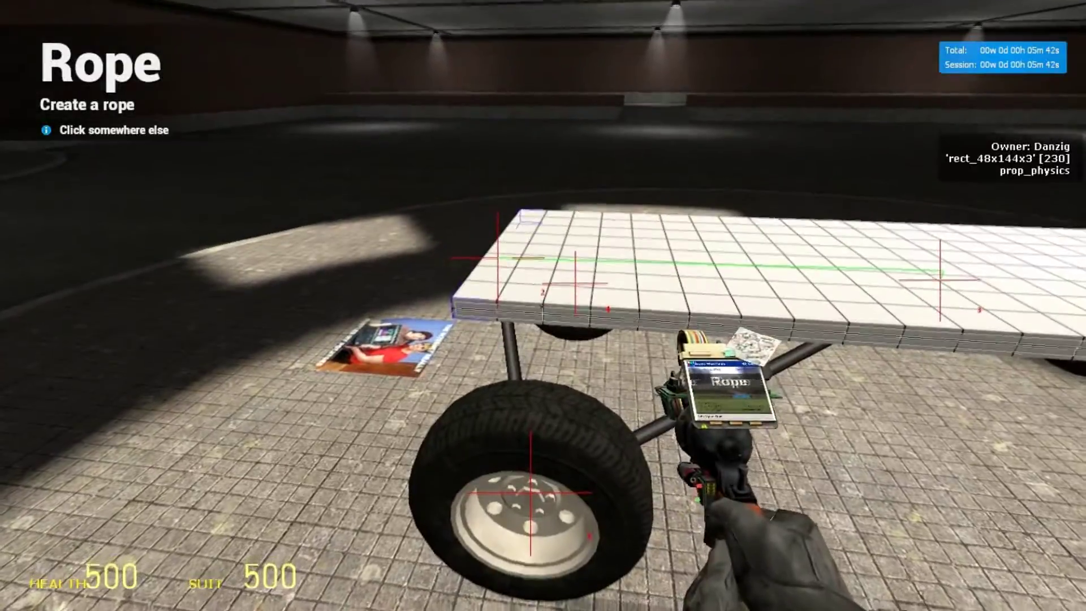
click(543, 305)
key(w)
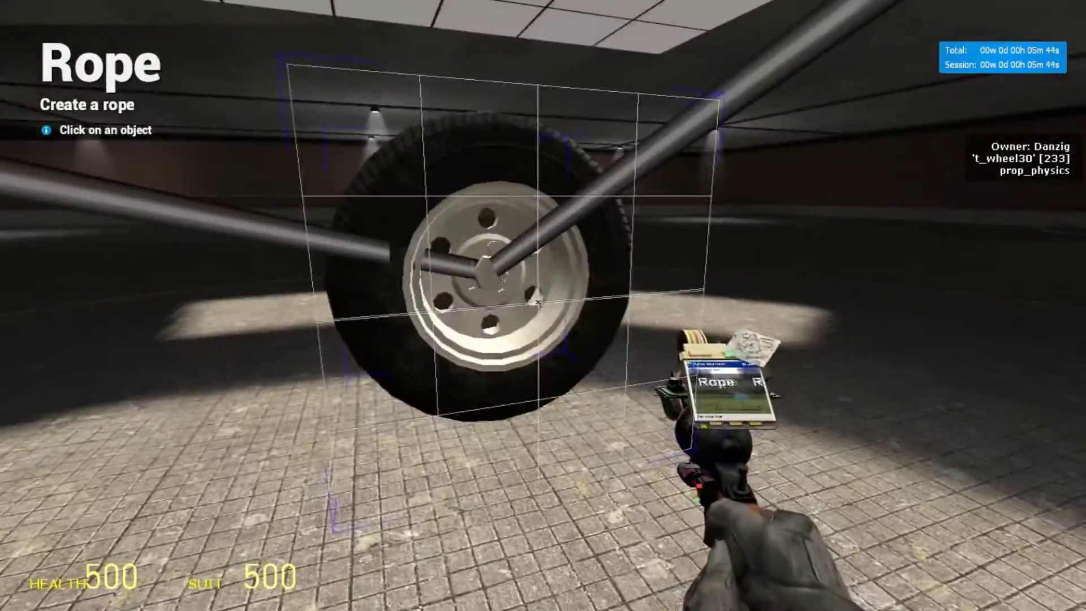
- Create non-rigid ropes from the remaining two wheels' inner hub centres to the plate's side edges directly above them
click(543, 306)
key(s)
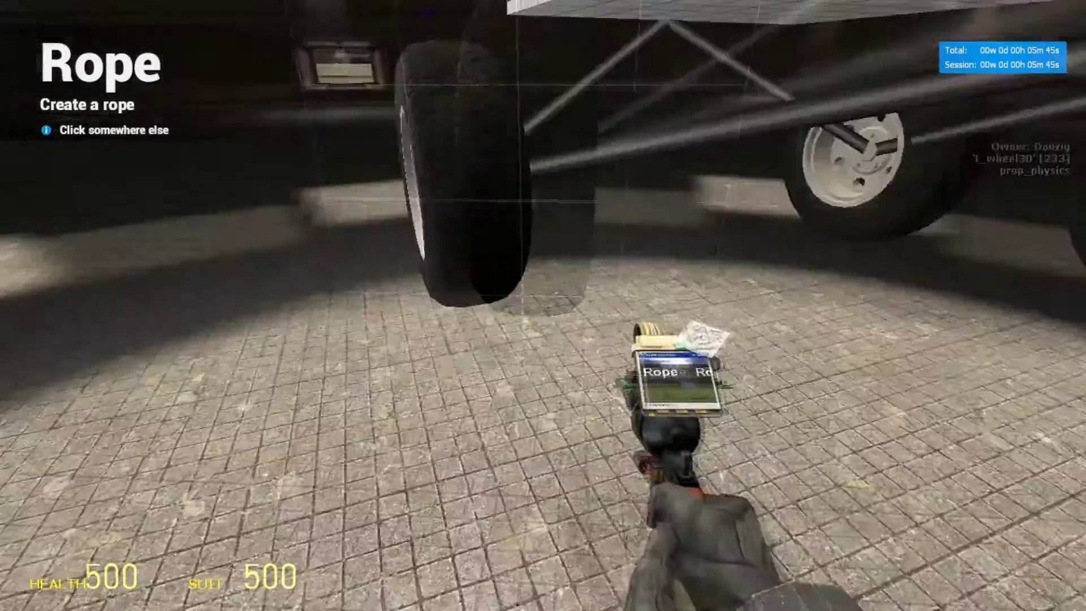
key(w)
click(543, 306)
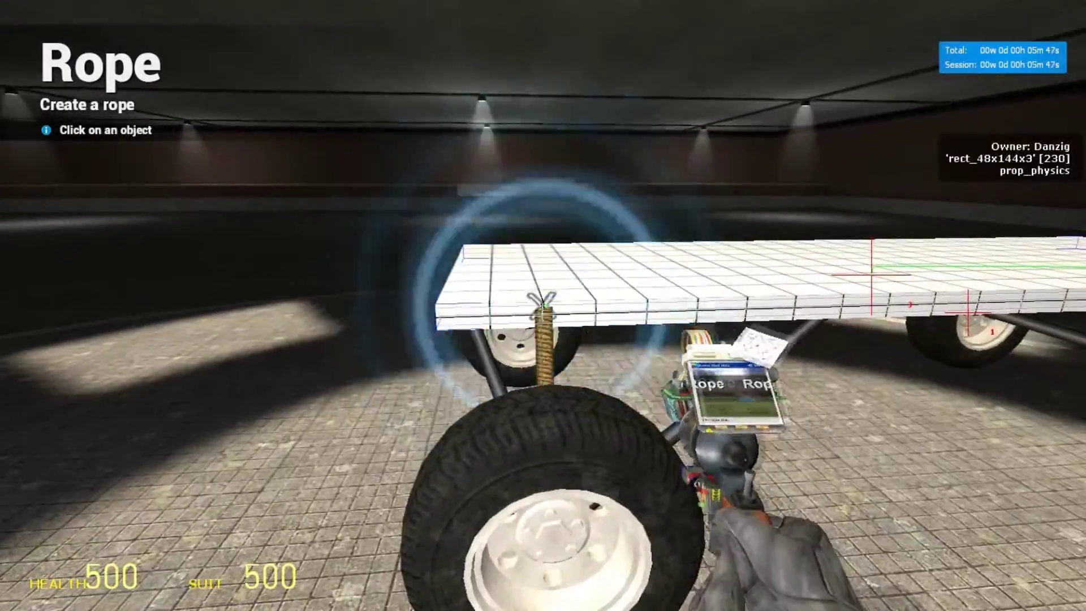
click(543, 305)
key(s)
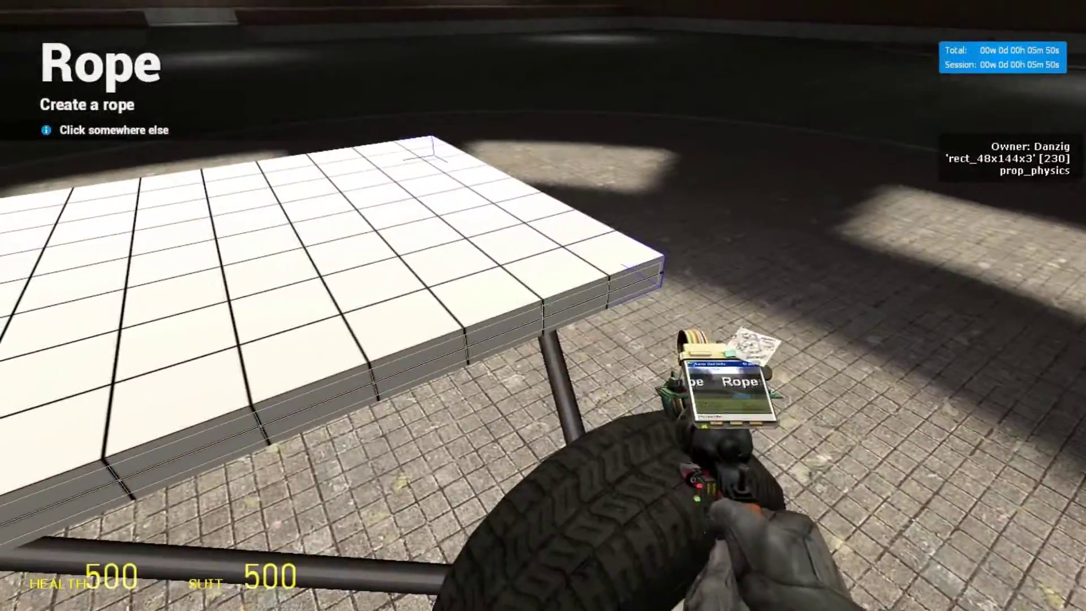
click(543, 305)
key(s)
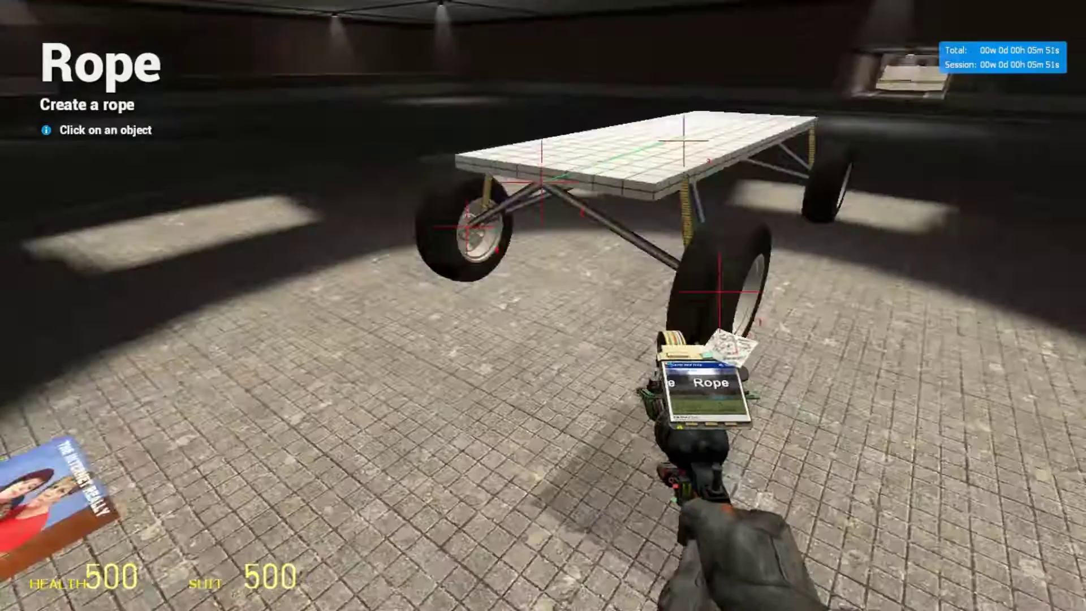
- Push the chassis plate downward with the Precision tool at a push/pull amount of 5
key(q)
click(707, 280)
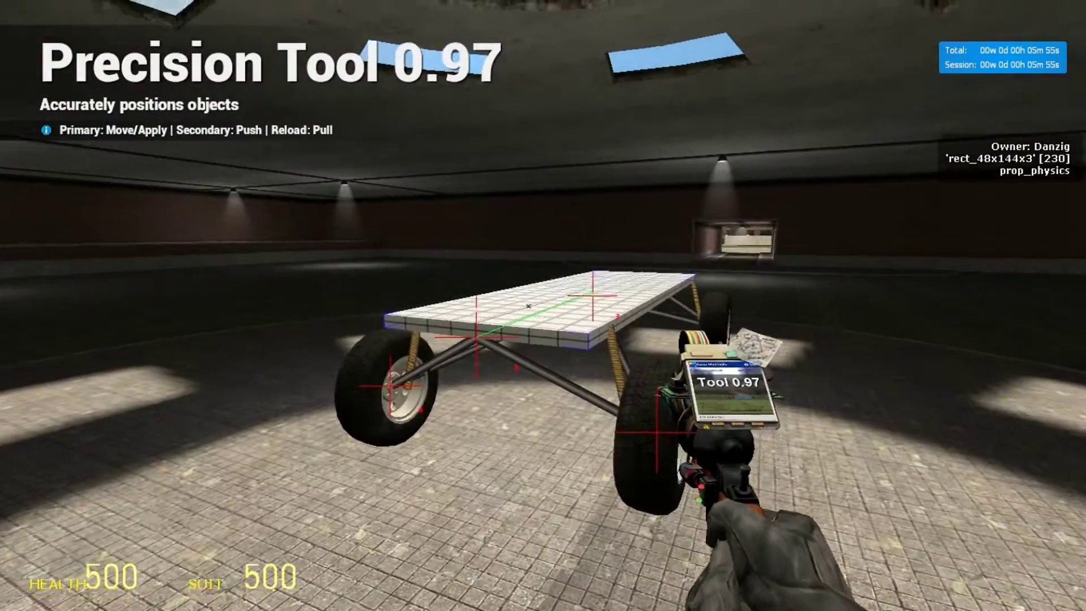
right_click(543, 306)
key(s)
- Spawn an SProps rect_24x24x3 plate on the floor beside the chassis
key(q)
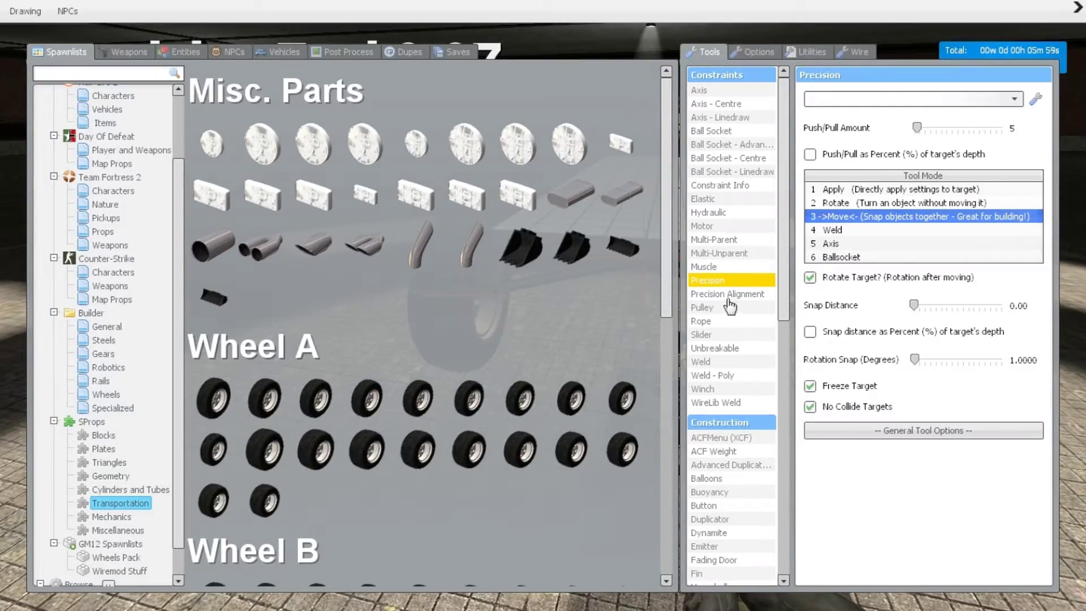
key(a)
key(1)
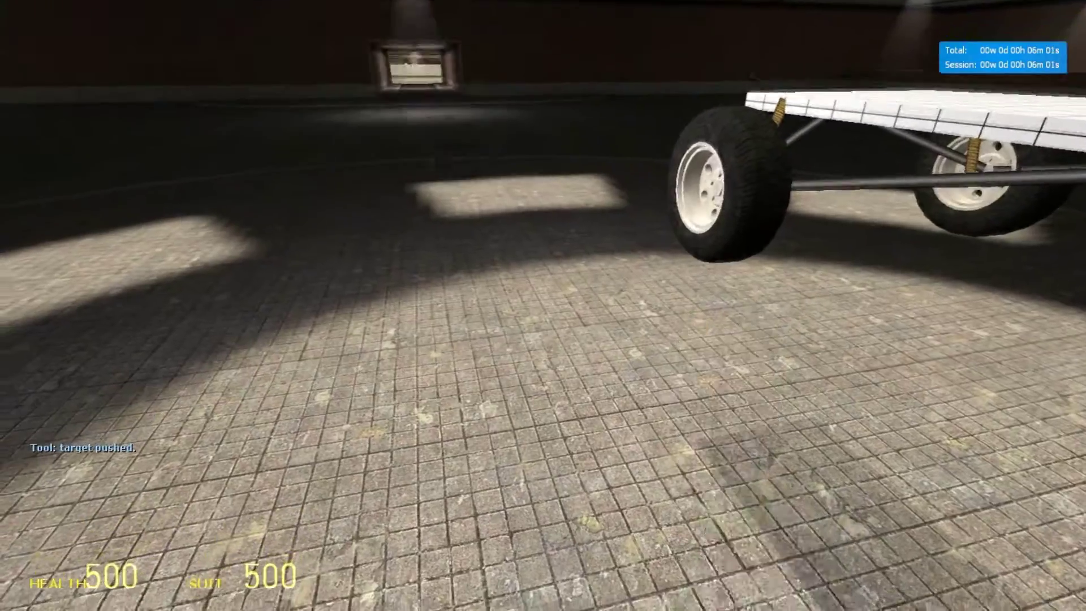
key(q)
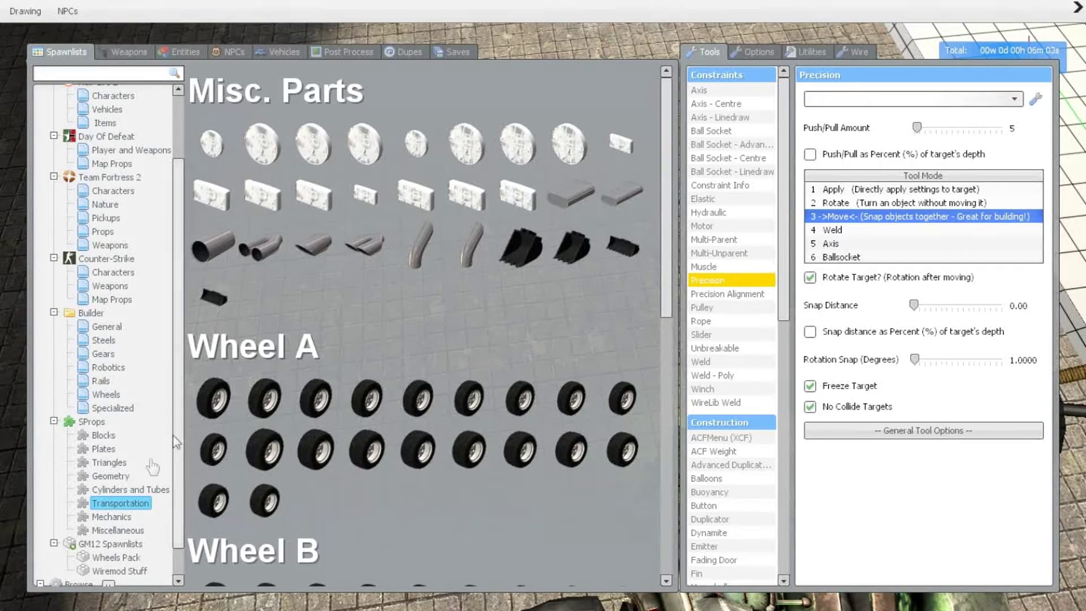
click(112, 452)
scroll(415, 317, up, 5)
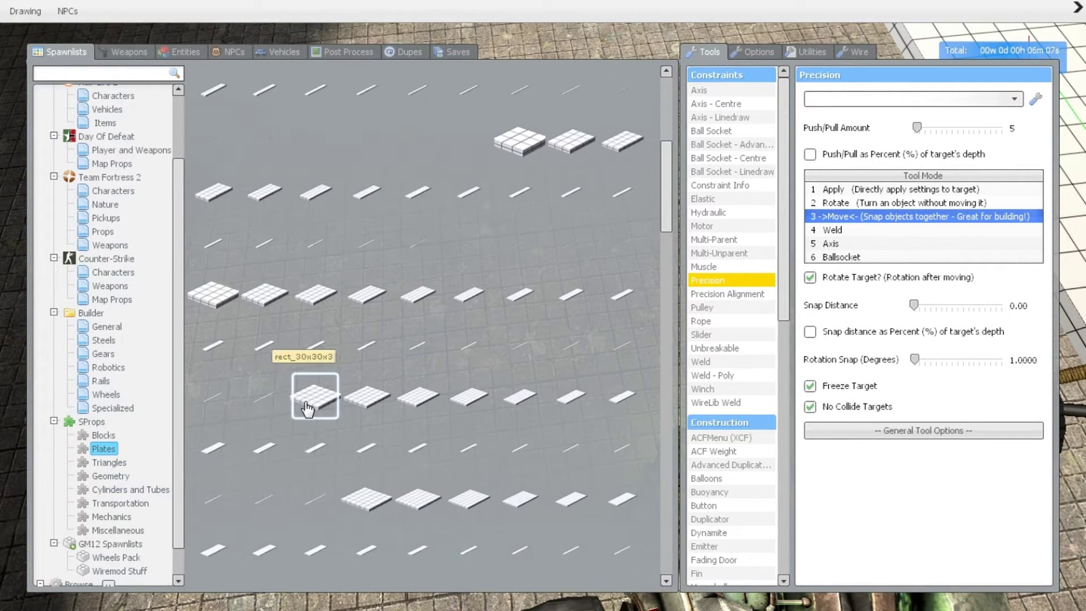
click(214, 305)
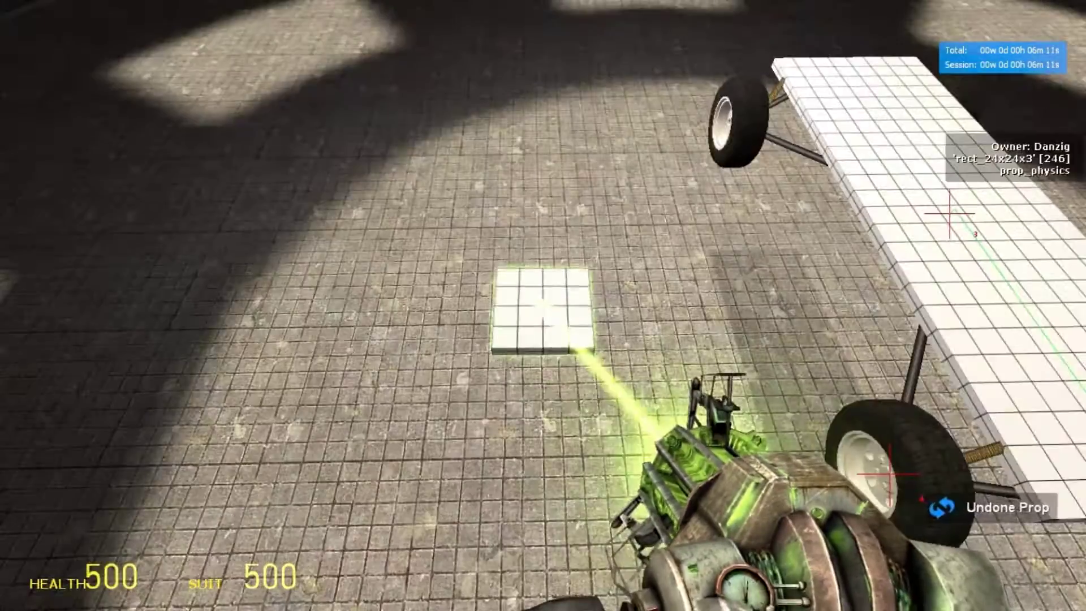
- Create a first Wire hydraulic with the nano model and width 0.00, placing its controller on the 24x24x3 plate
key(q)
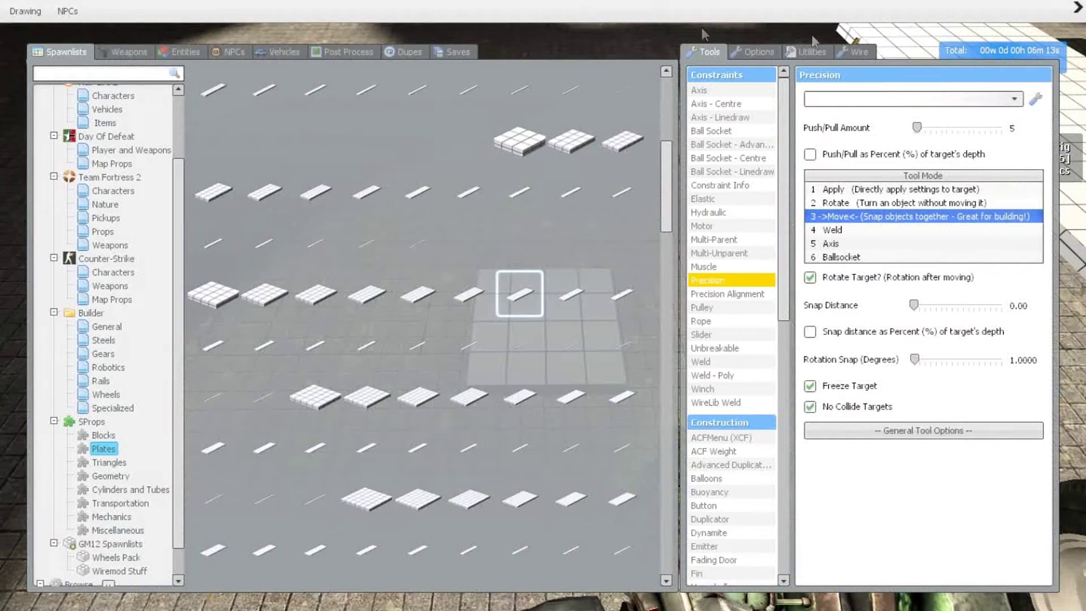
click(861, 55)
scroll(756, 305, down, 15)
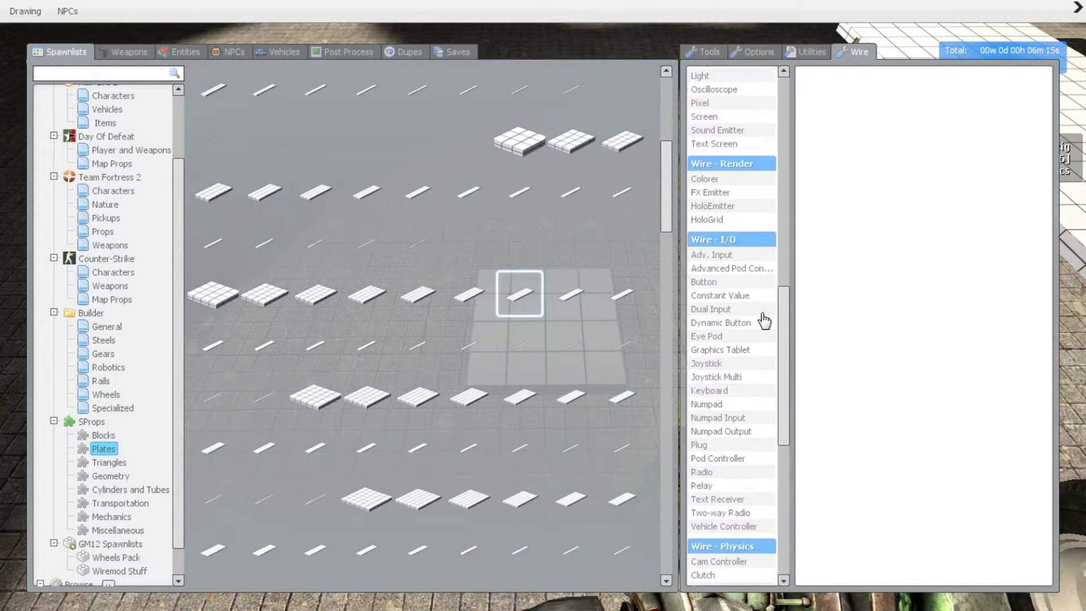
scroll(747, 245, down, 5)
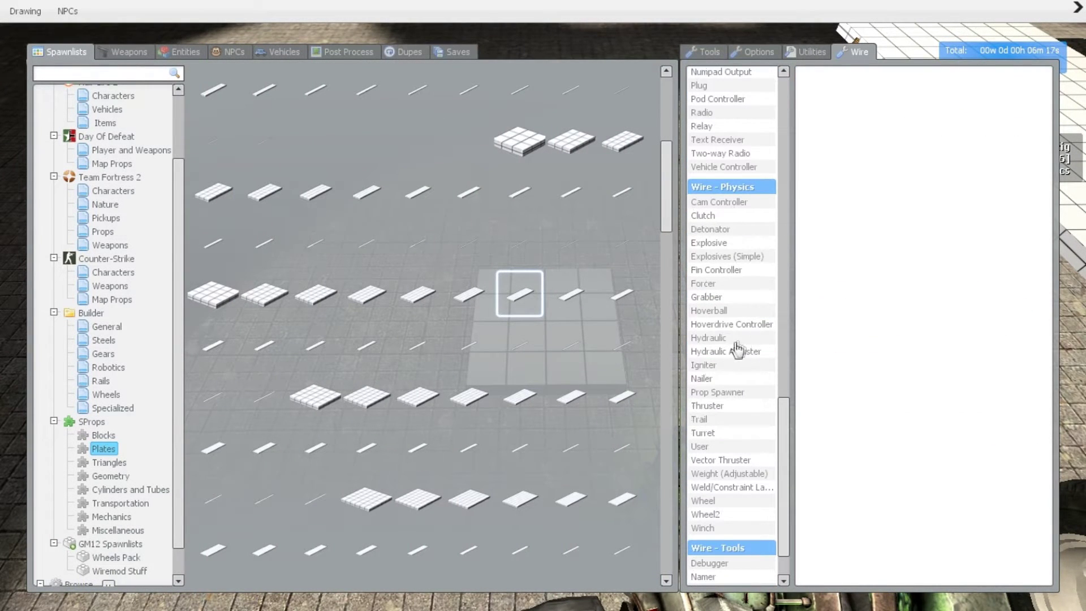
click(708, 338)
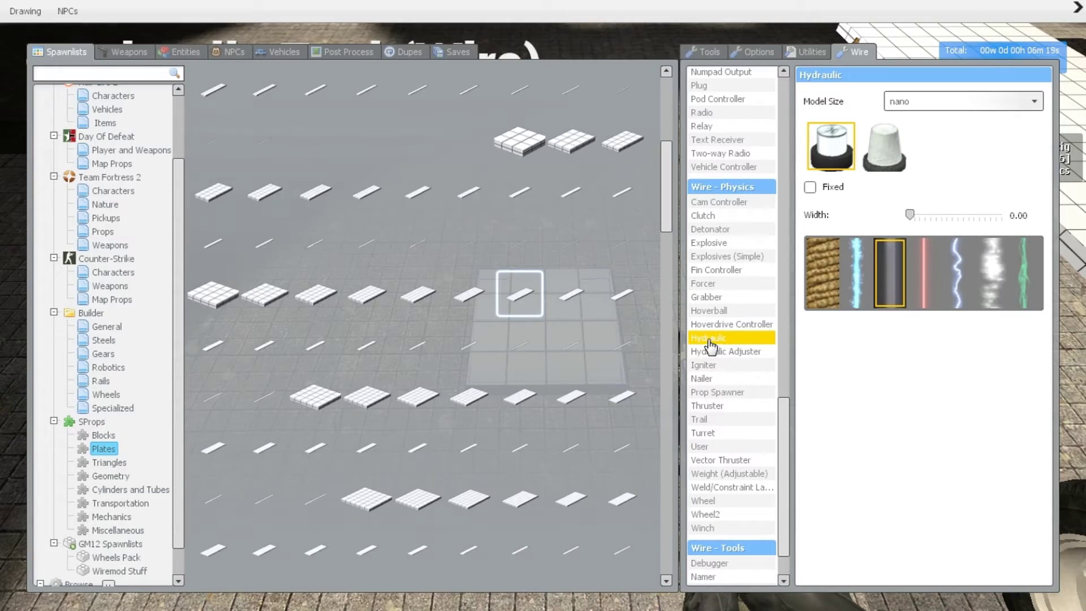
key(q)
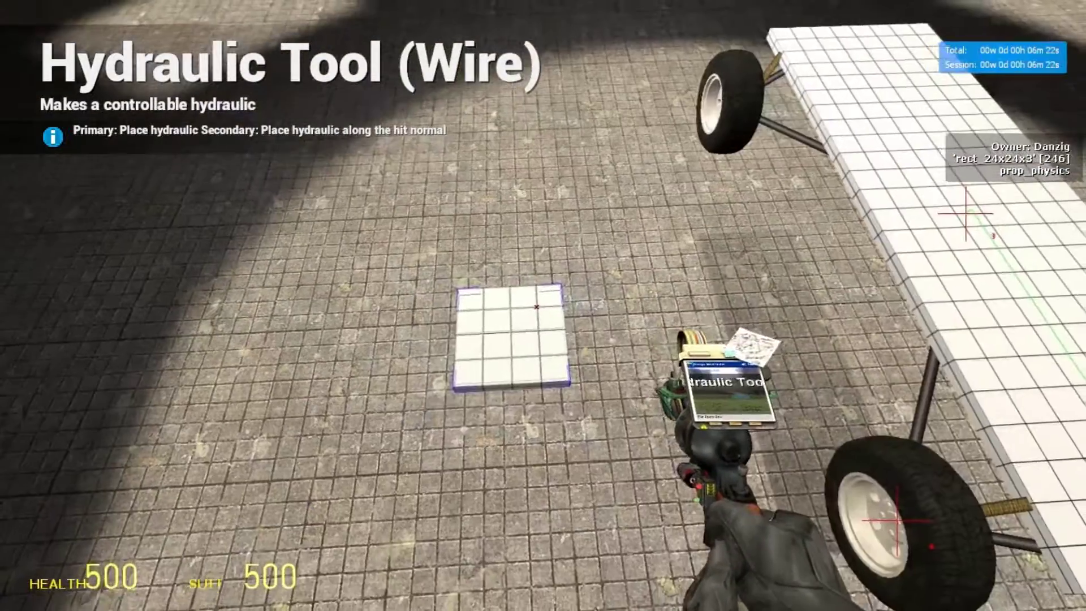
click(541, 388)
click(540, 387)
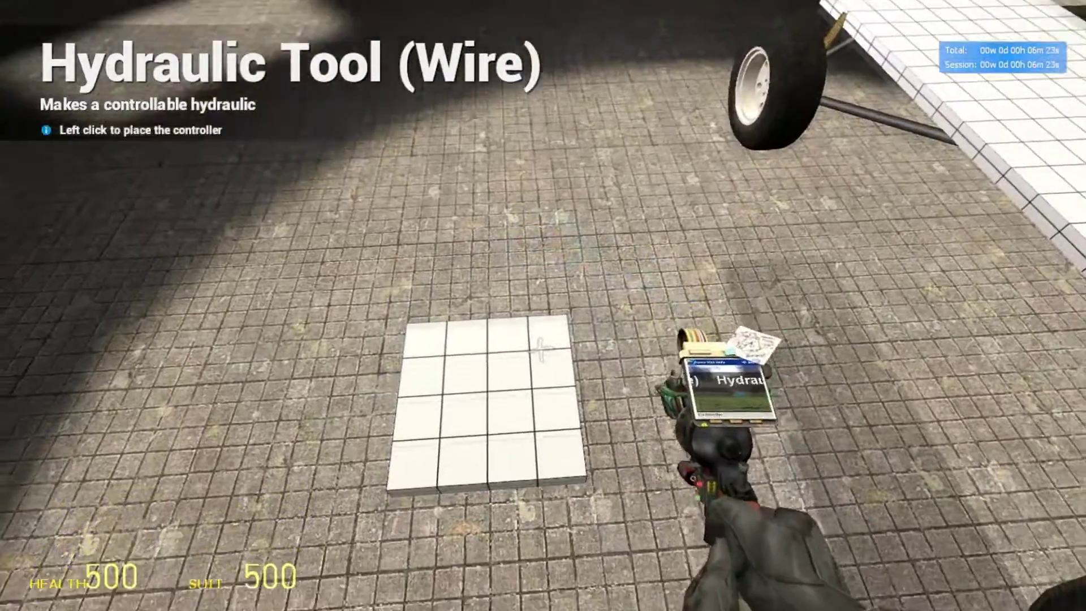
click(542, 306)
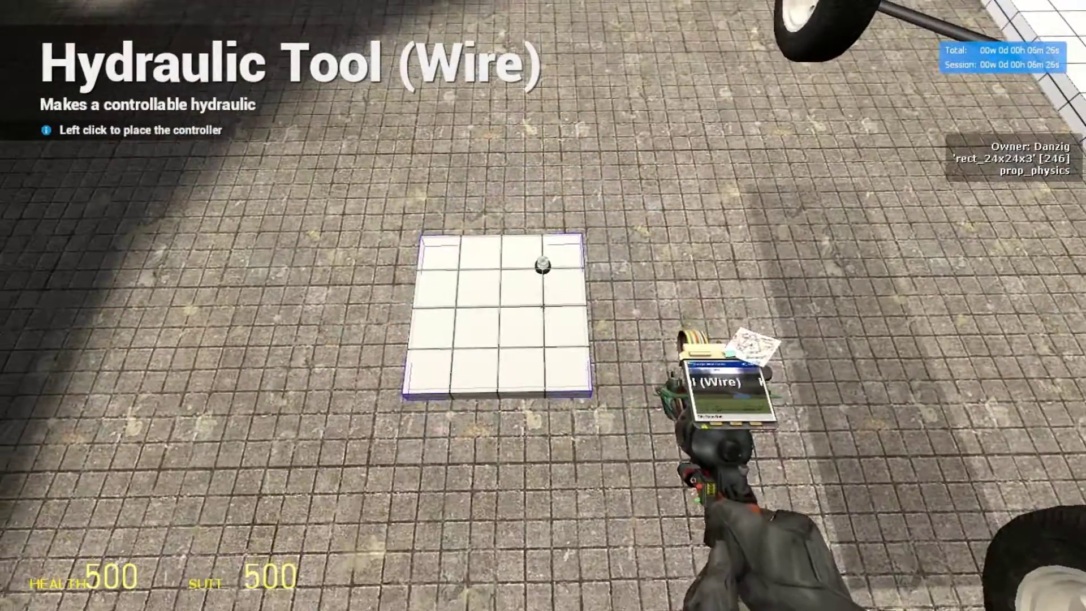
- Create three more nano Wire hydraulics, placing their controllers beside the first one on the 24x24x3 plate
click(543, 305)
click(543, 306)
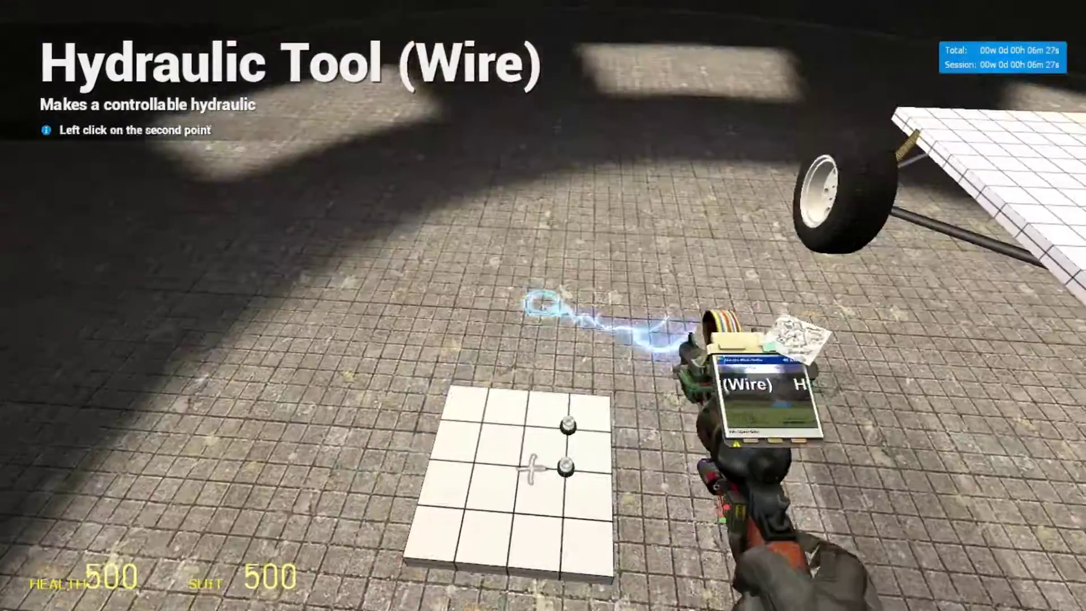
click(543, 305)
click(543, 305)
click(543, 306)
click(543, 305)
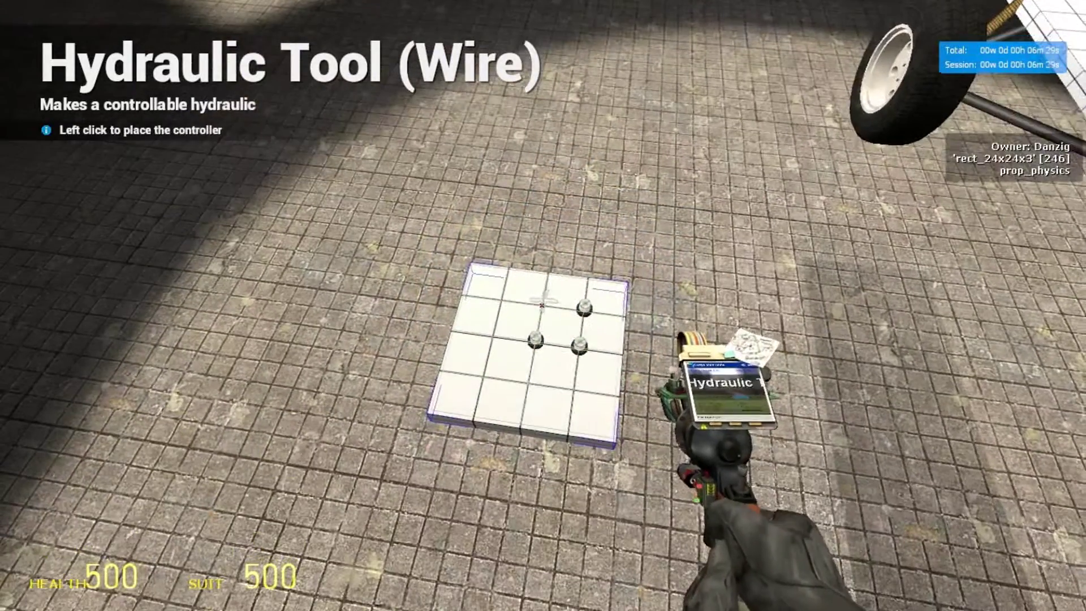
click(543, 306)
- Delete all stored Precision Alignment points
key(q)
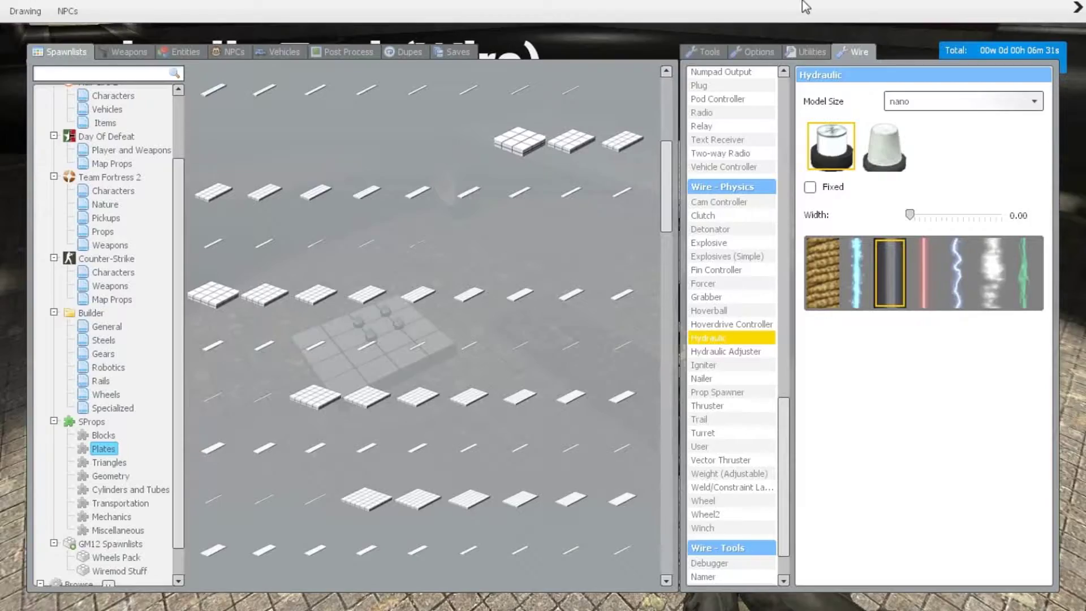
click(712, 56)
click(730, 295)
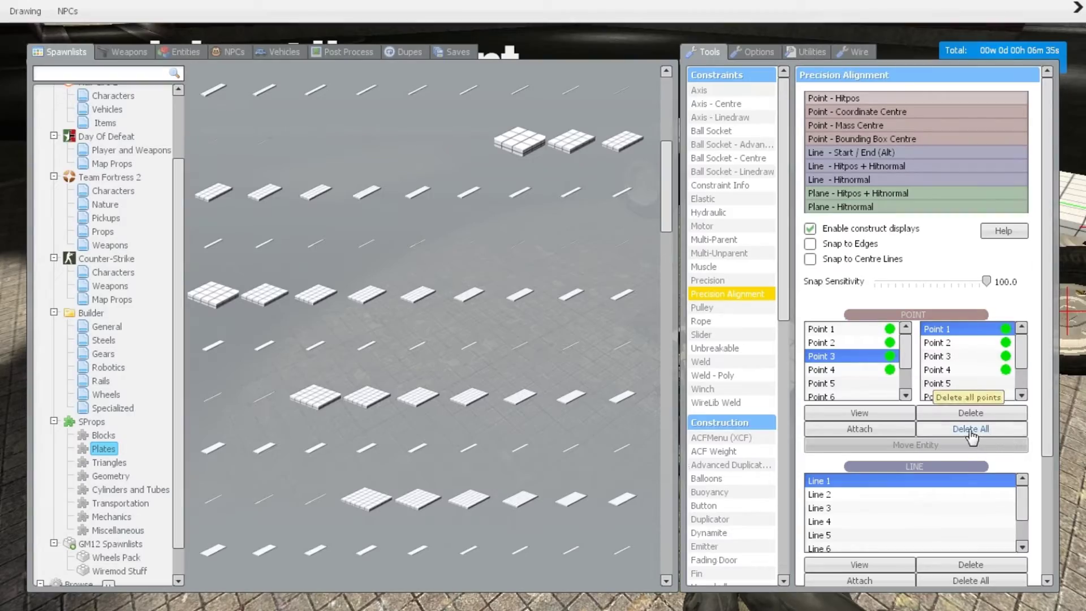
key(q)
key(a)
key(w)
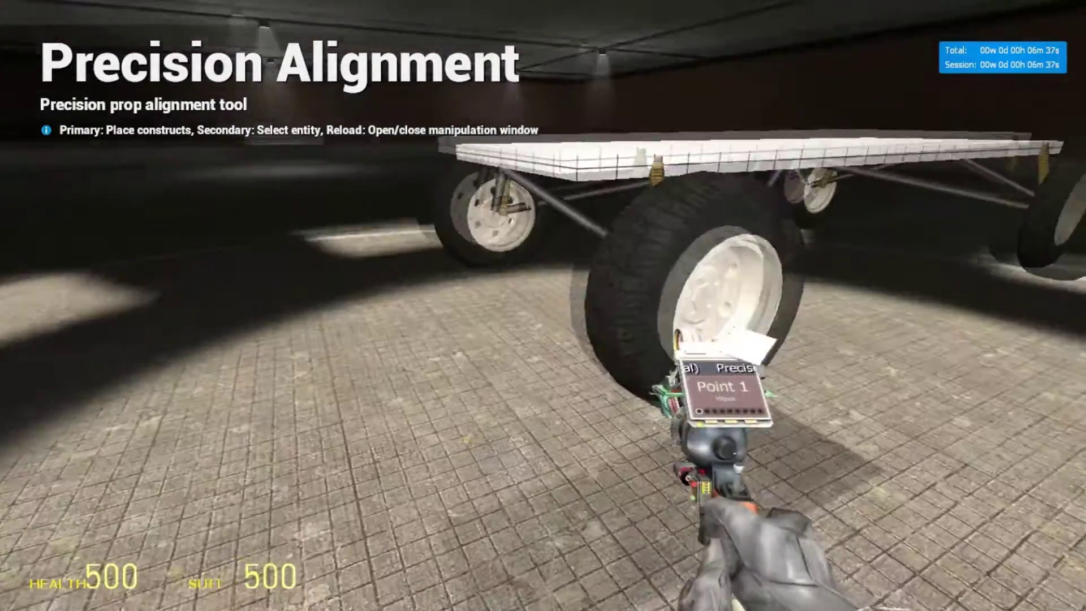
- Spawn an SProps rect_6x6x3 plate on the floor near one of the chassis wheels
scroll(542, 305, up, 1)
click(543, 306)
key(s)
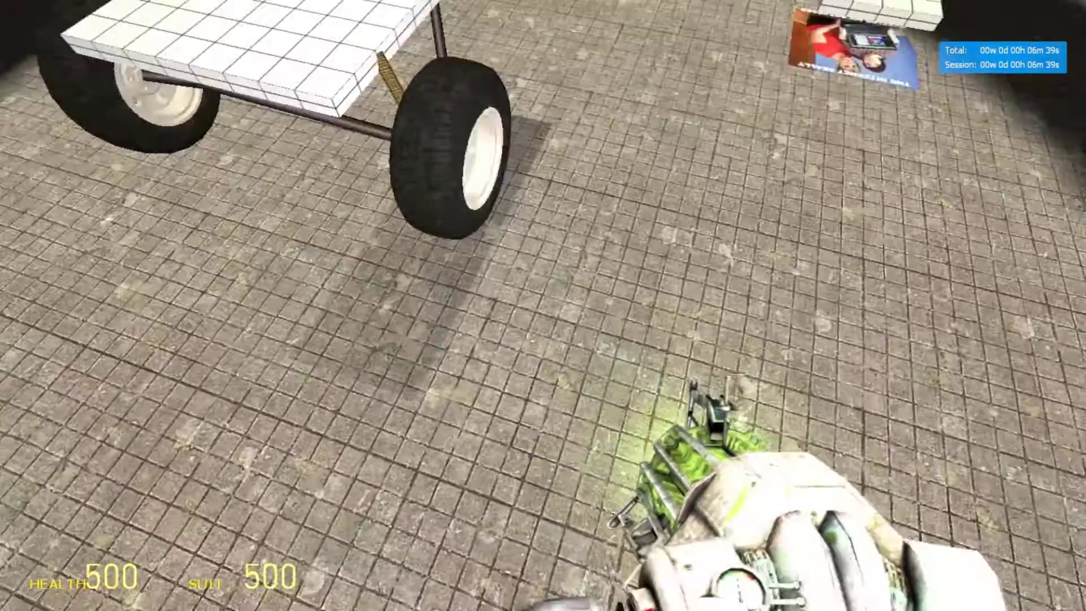
key(q)
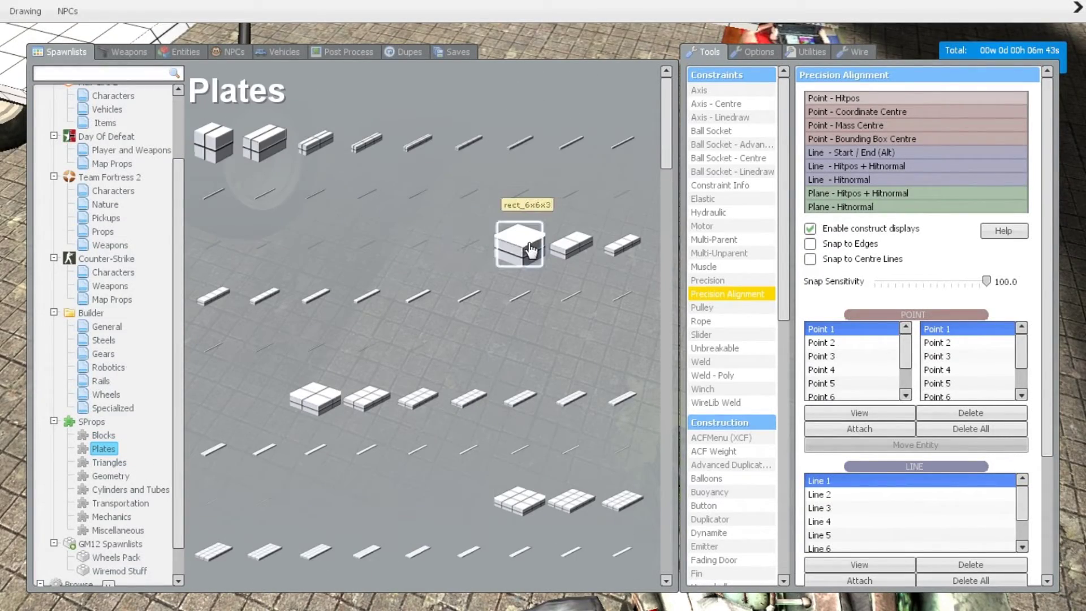
click(531, 249)
key(q)
drag(543, 305, 543, 305)
key(s)
- Spawn three more rect_6x6x3 plates on the floor around the chassis, one for each remaining wheel
key(q)
click(518, 244)
key(a)
key(q)
click(519, 244)
key(s)
key(q)
click(524, 242)
- Snap two of the 6x6x3 plates onto the tops of two wheels with the Precision tool in Move mode
key(q)
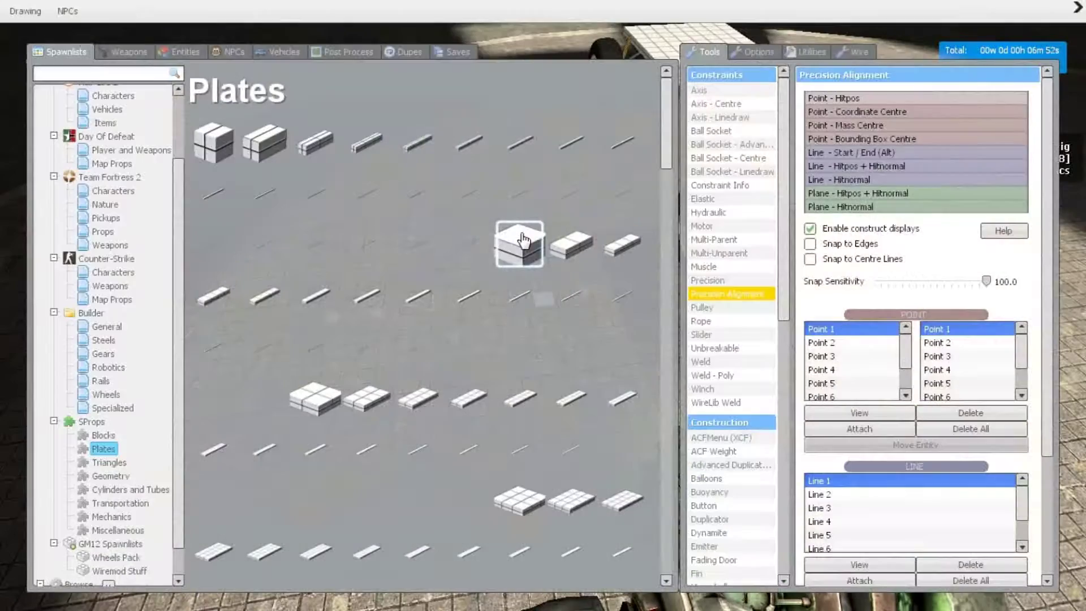
click(715, 281)
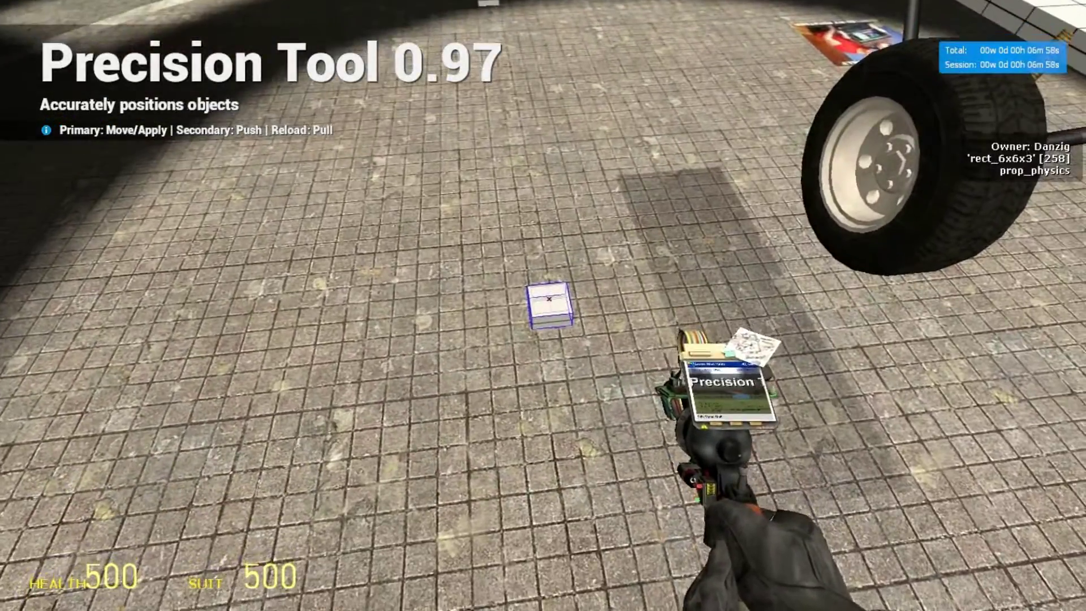
click(543, 305)
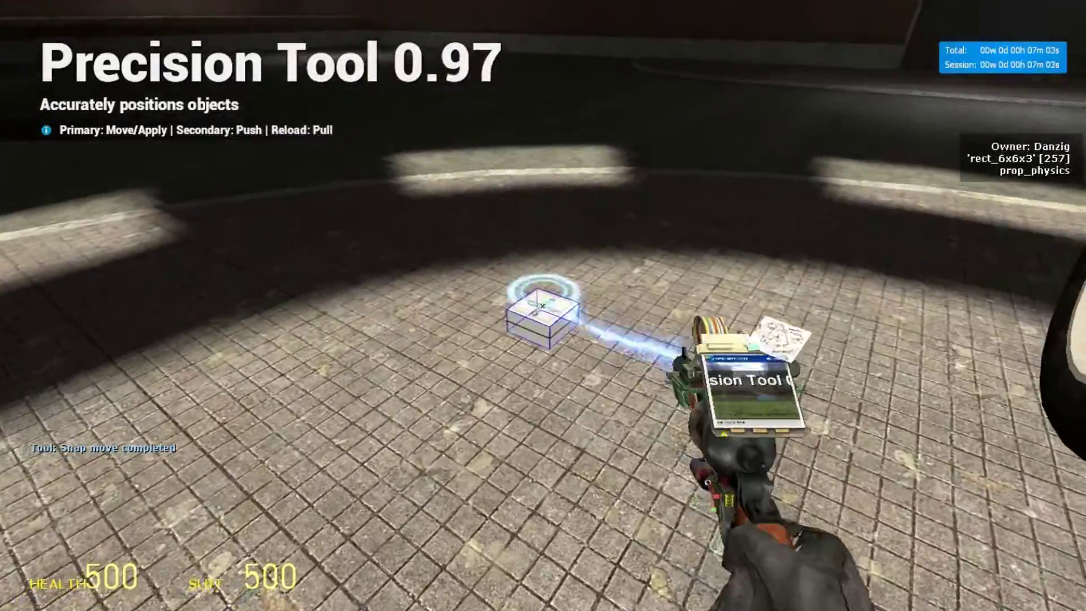
click(543, 305)
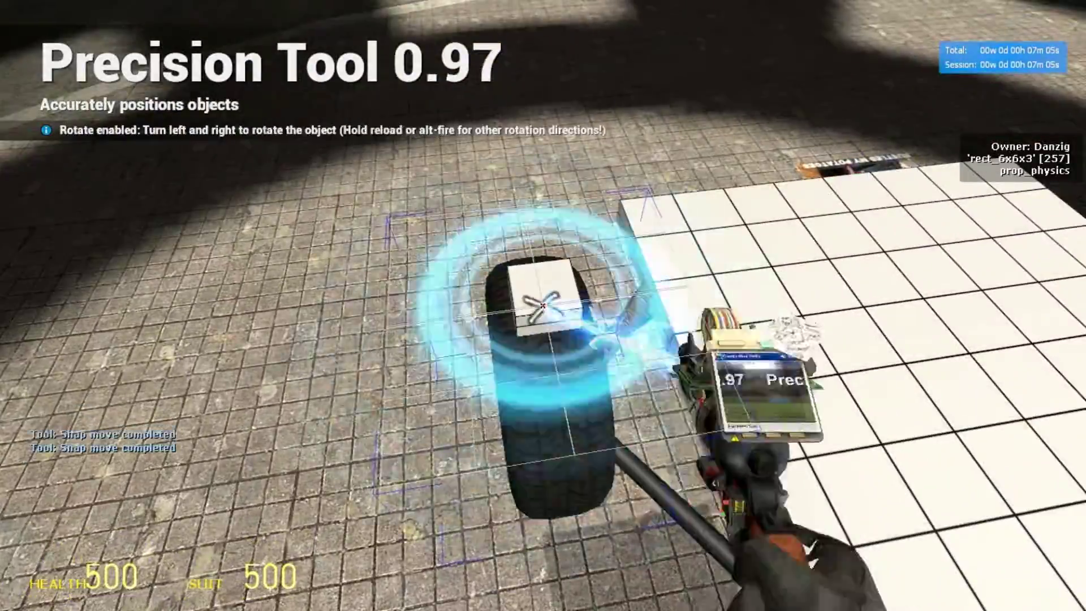
click(543, 305)
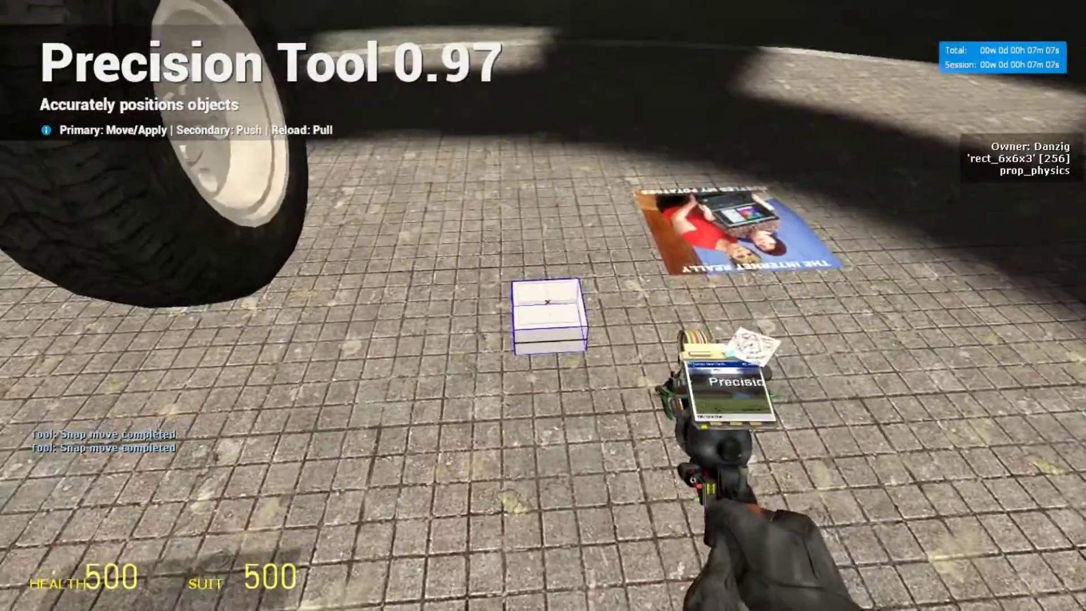
- Snap the other two 6x6x3 plates onto the tops of the remaining two wheels
click(543, 305)
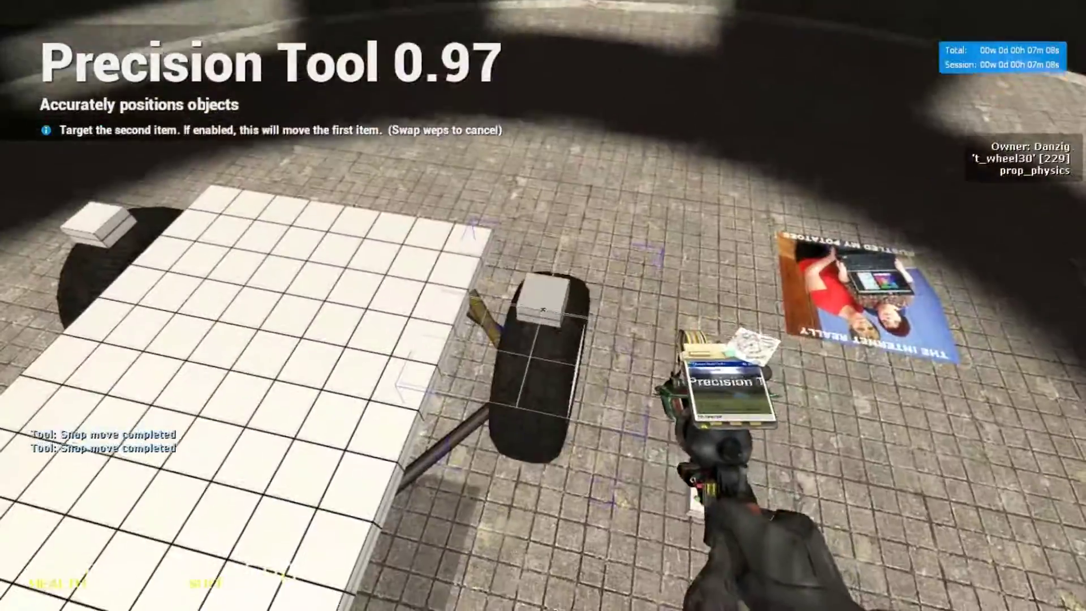
click(543, 305)
click(543, 306)
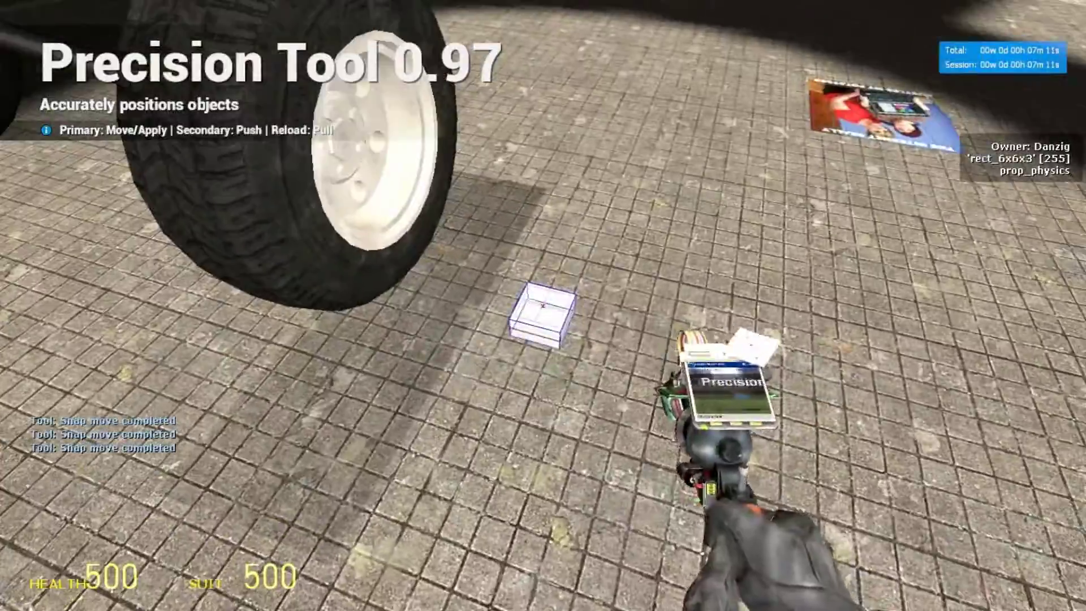
click(543, 305)
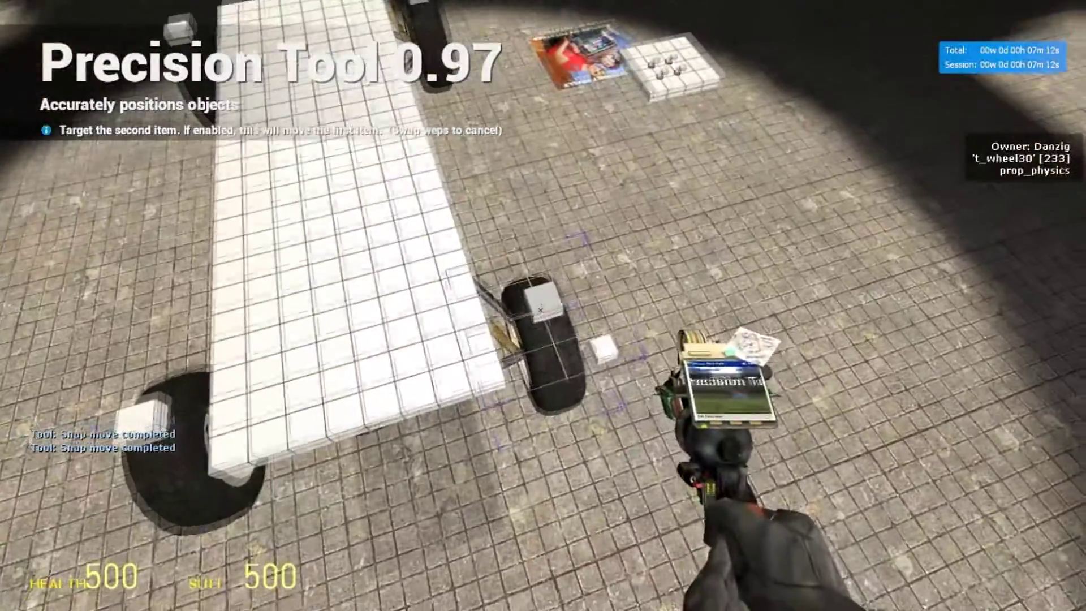
click(543, 305)
click(543, 306)
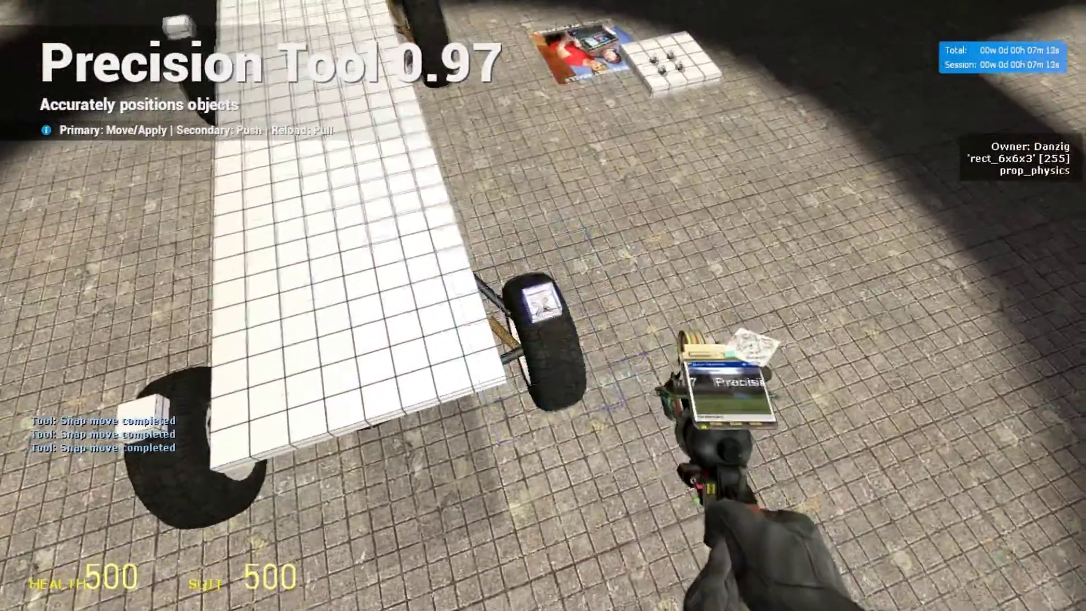
key(s)
key(d)
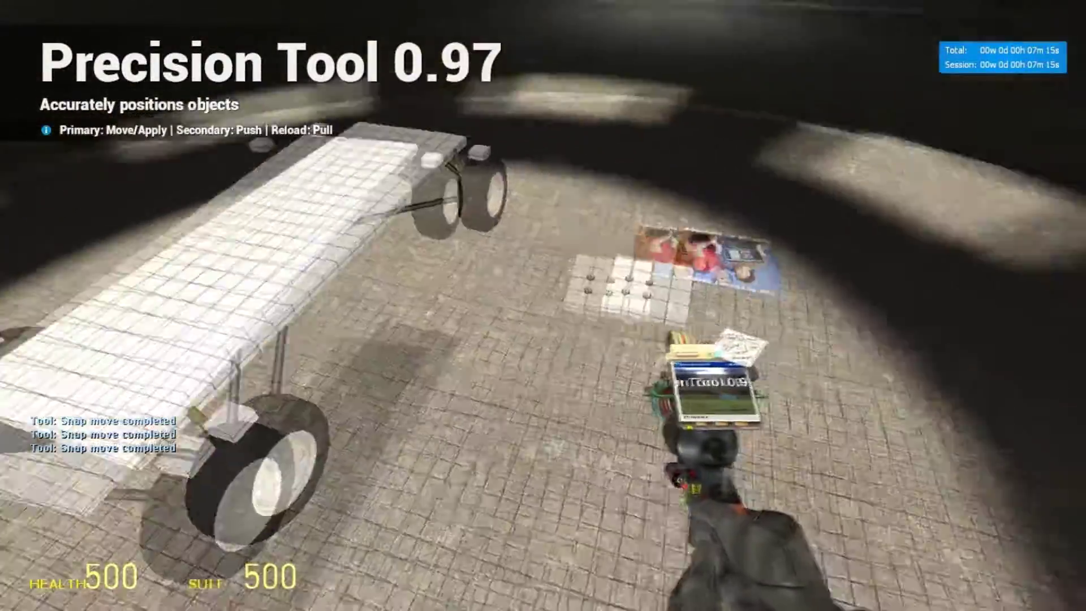